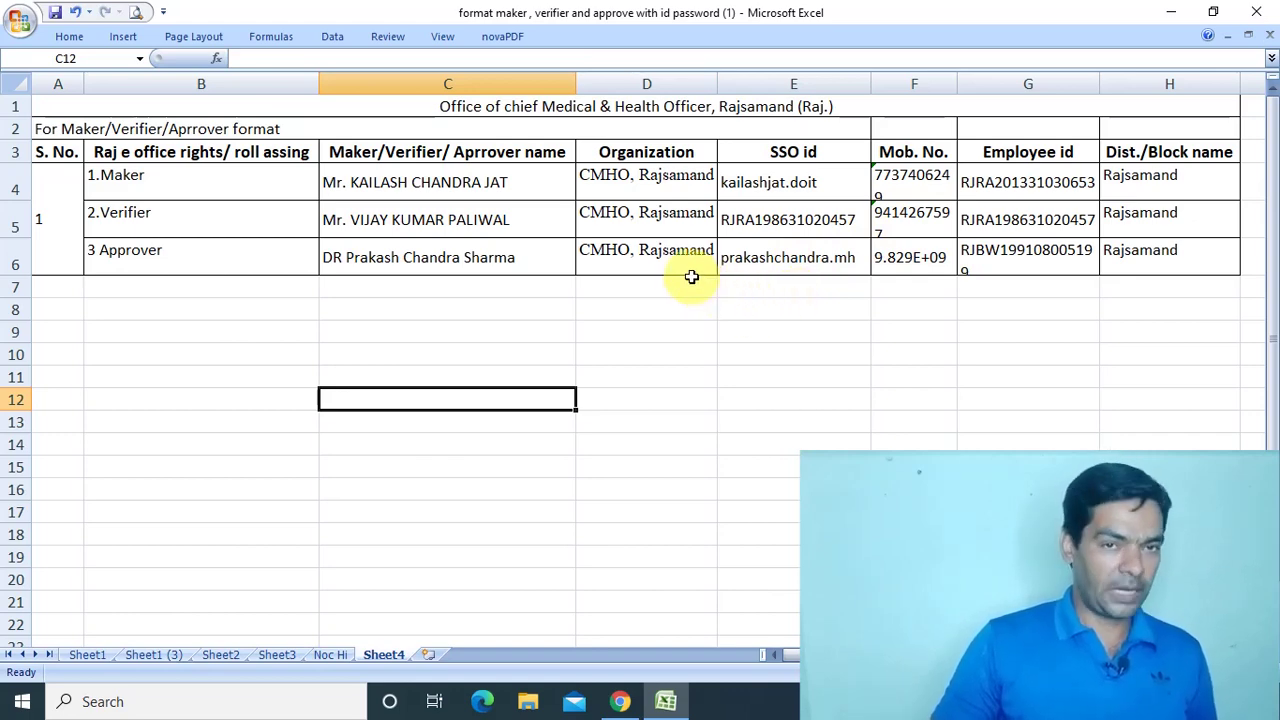
Step: Review the Maker, Verifier and Approver roles and the Maker's name, organization and SSO id in the format sheet
left_click(600, 330)
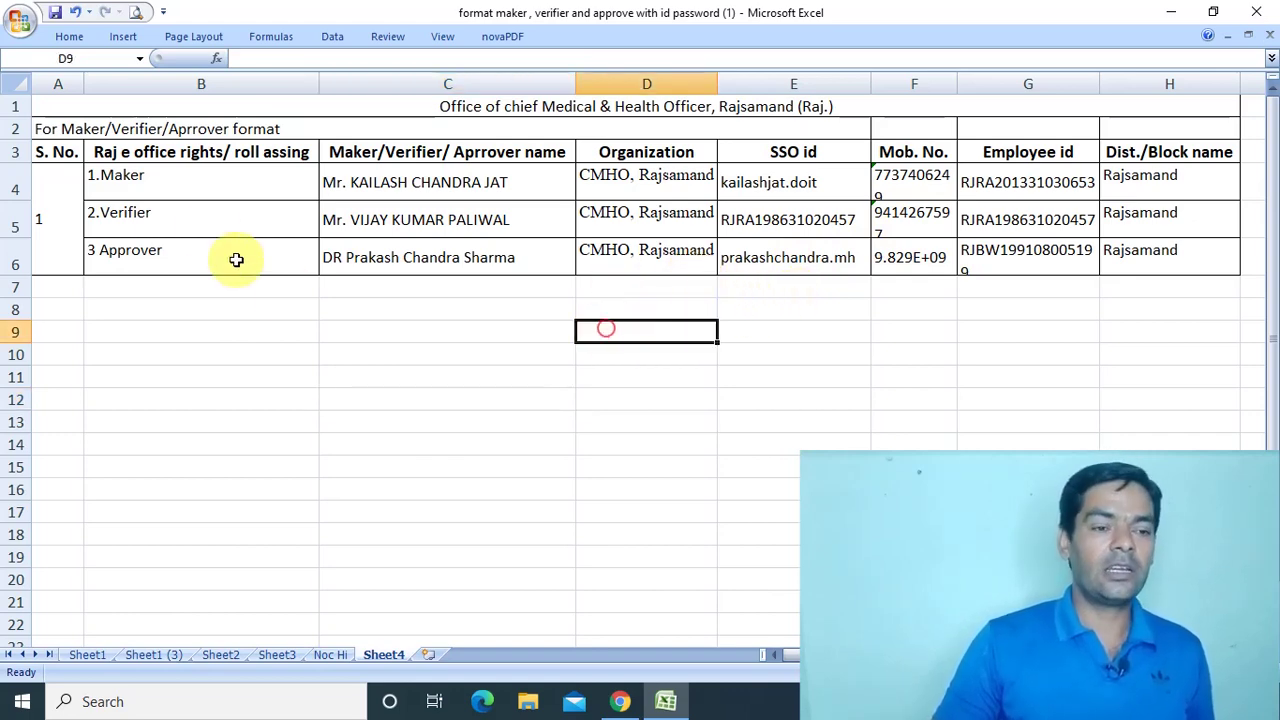
left_click(191, 183)
left_click(201, 219)
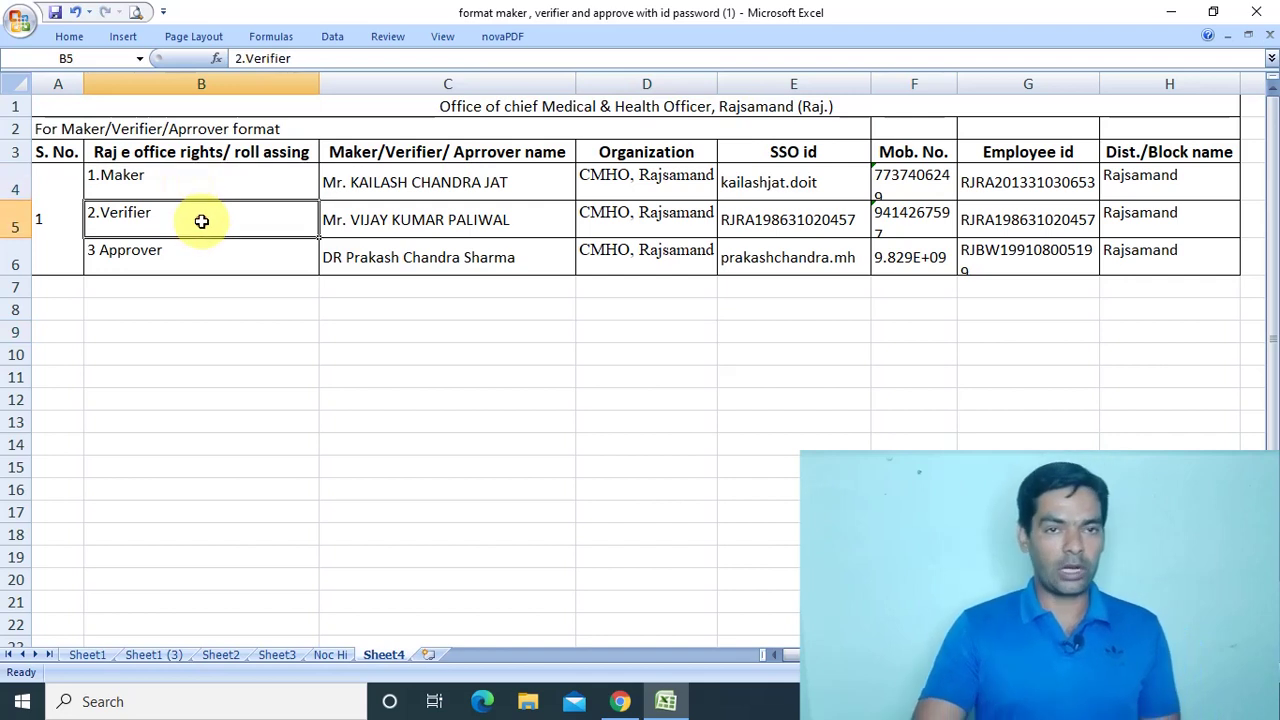
left_click(213, 261)
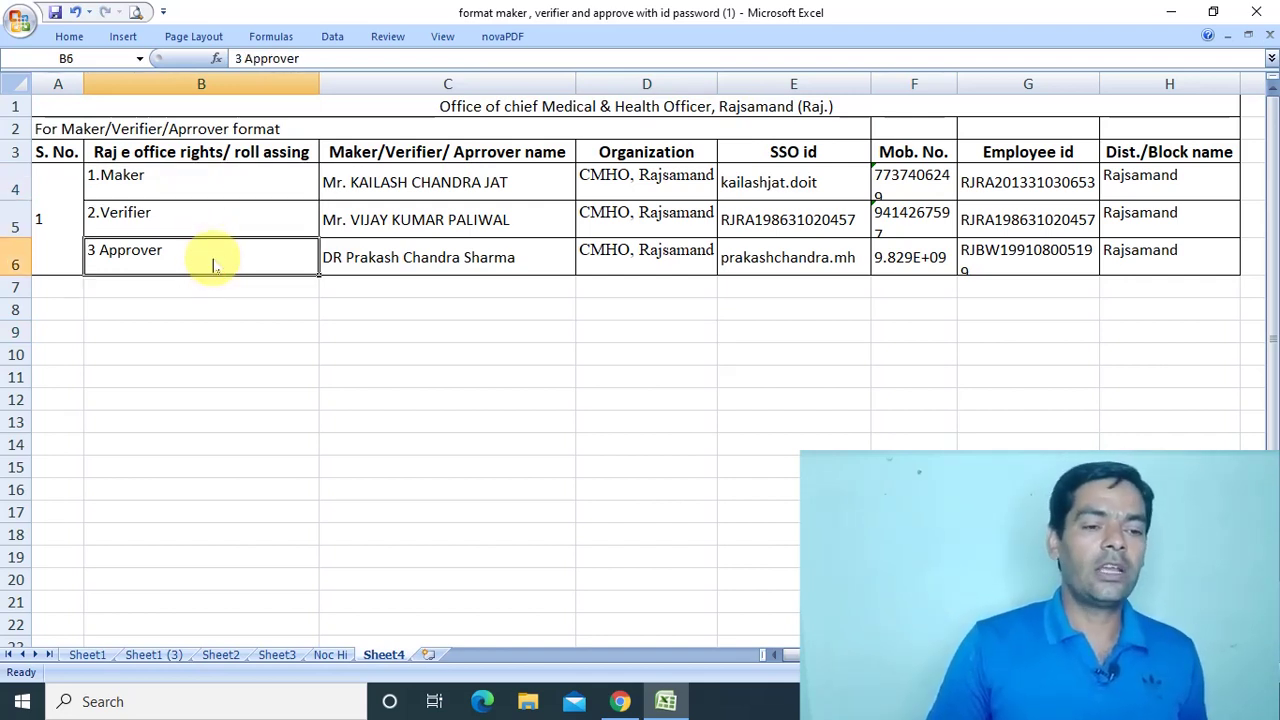
left_click_drag(232, 182, 234, 251)
left_click(253, 191)
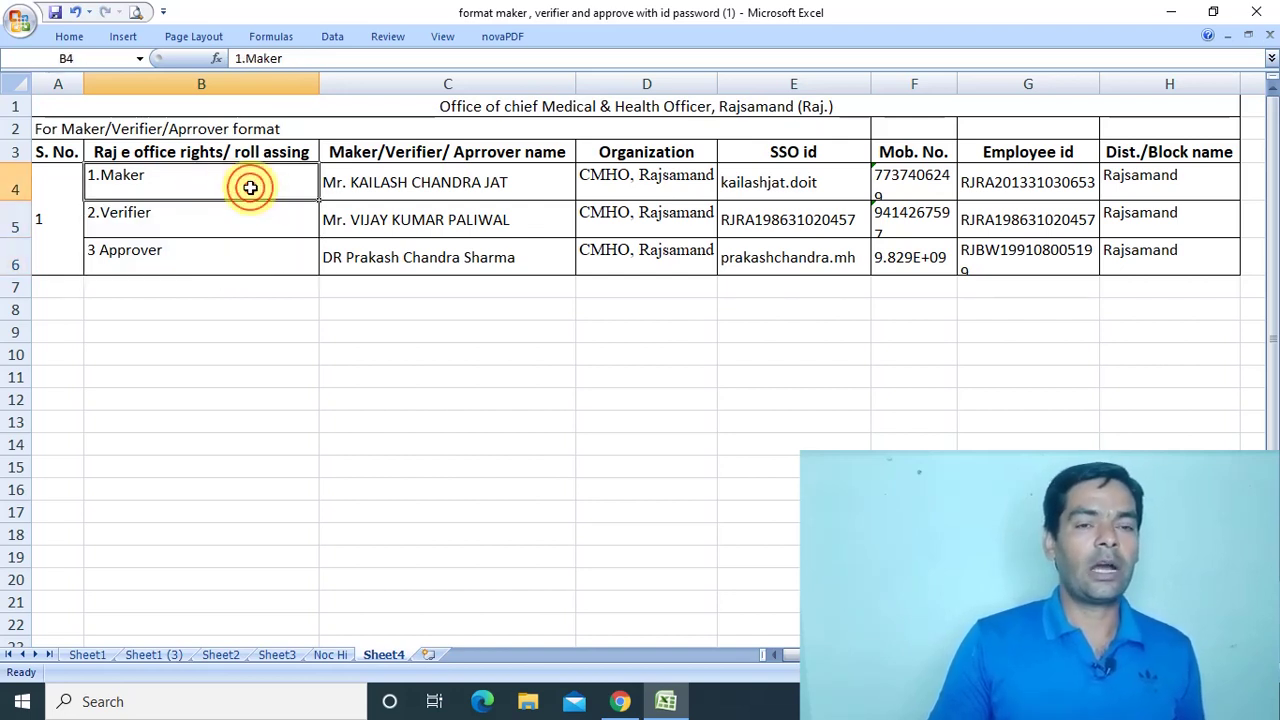
left_click(412, 192)
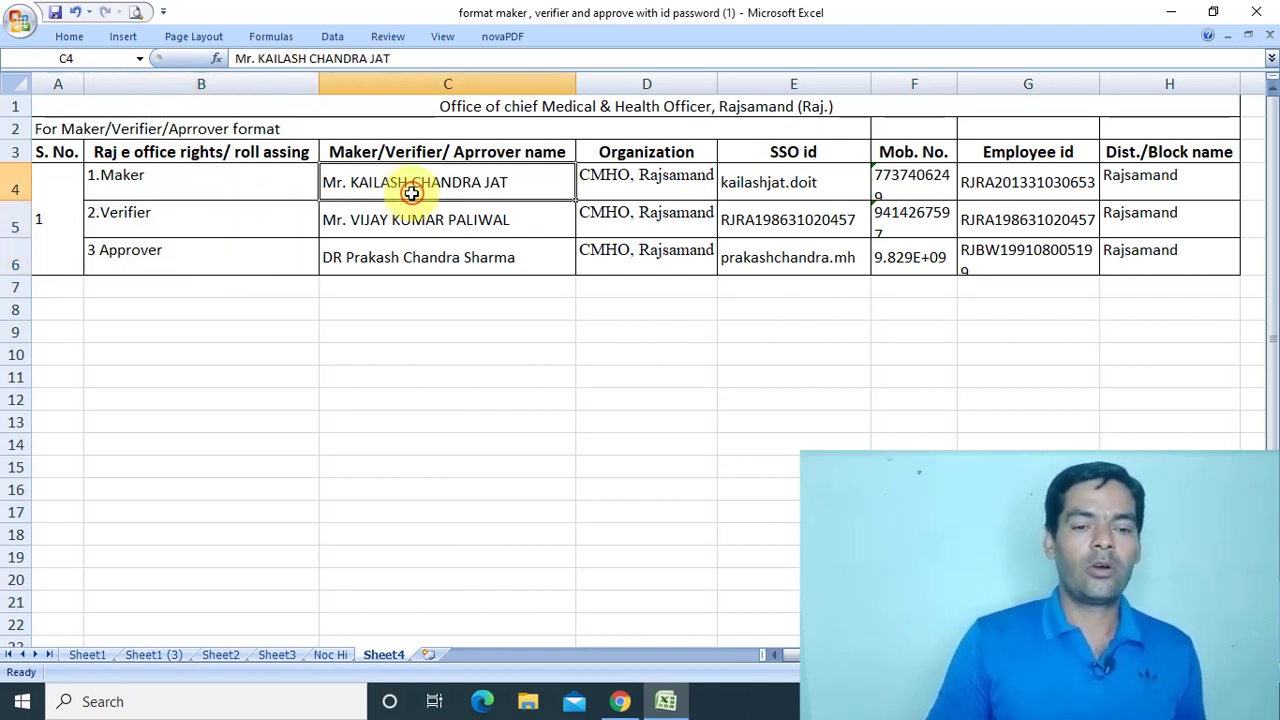
left_click(634, 180)
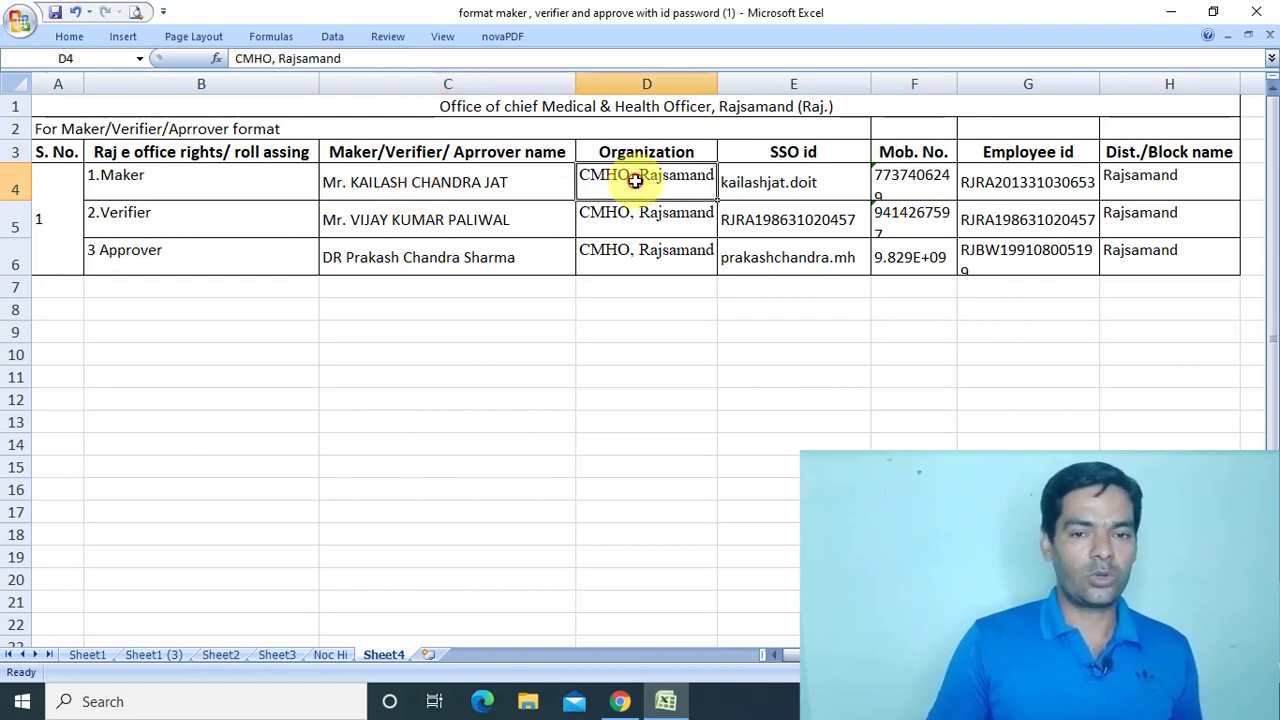
left_click(843, 172)
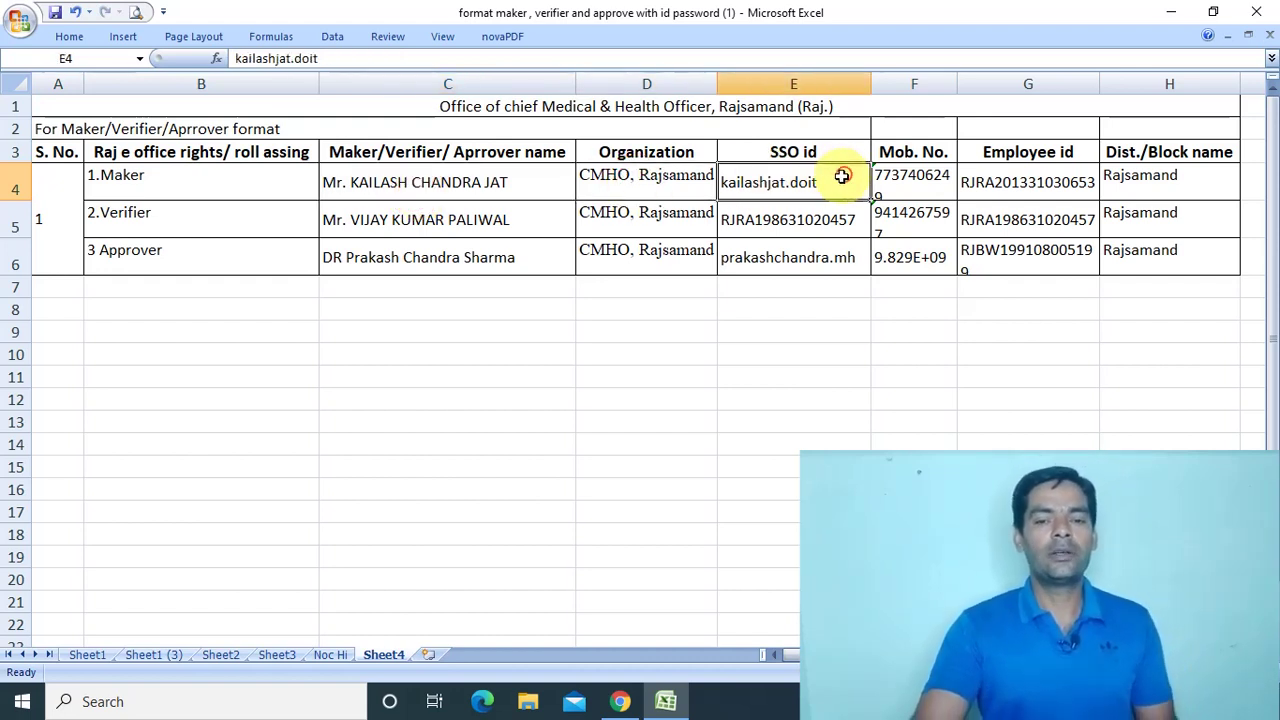
Step: Auto-fit the Mob. No. column to its contents
left_click(922, 177)
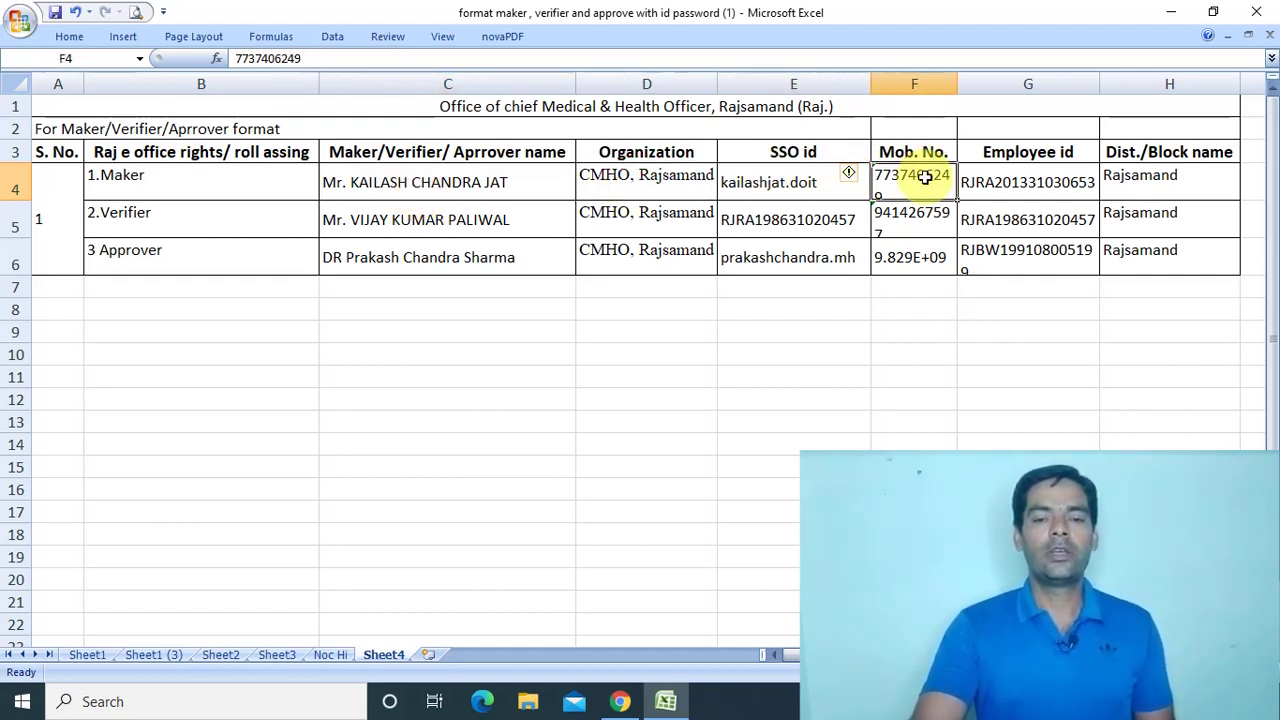
double_click(959, 84)
Step: Review the Maker's employee id and district, then the Verifier and Approver entries across their rows
left_click(1020, 172)
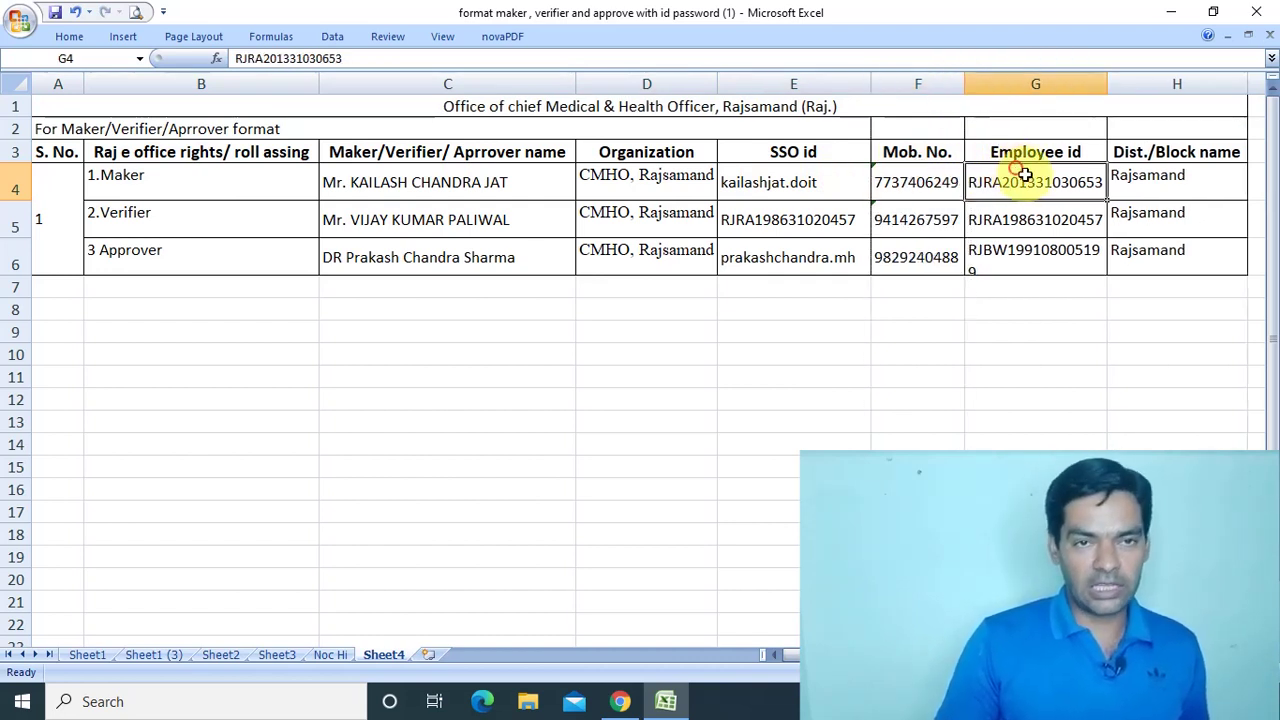
left_click(1158, 174)
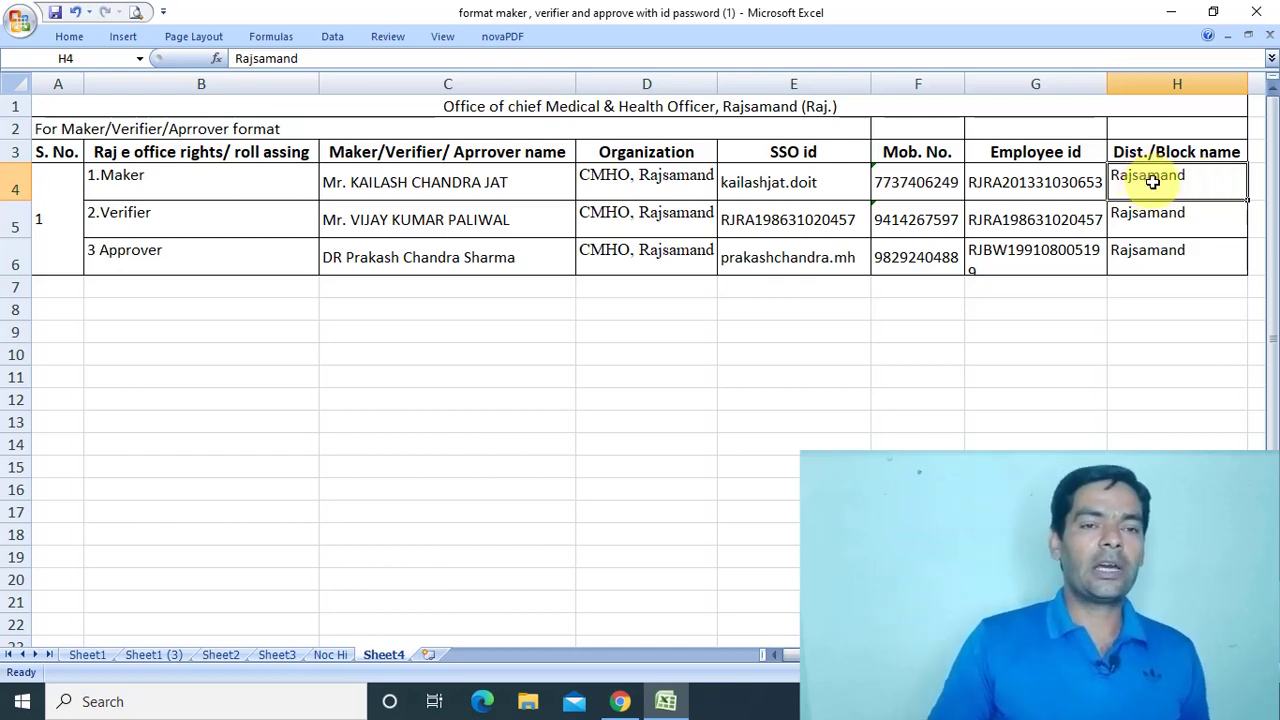
left_click(527, 228)
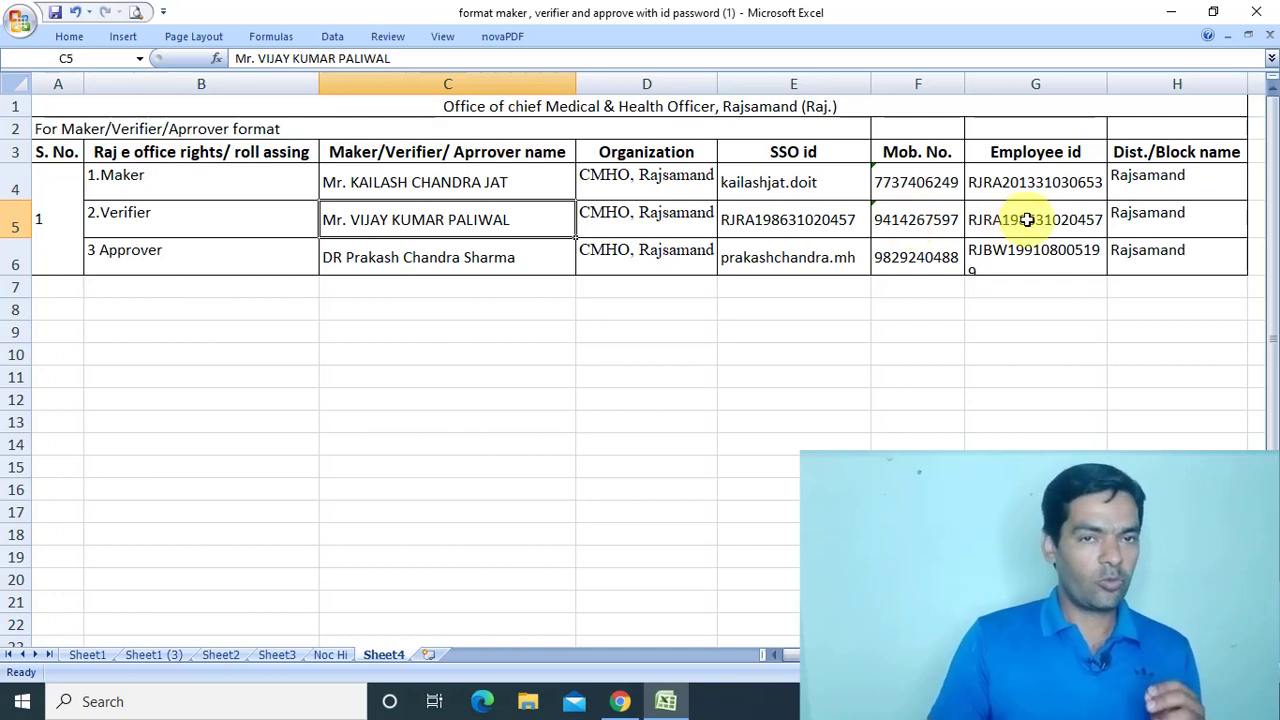
left_click(1163, 215)
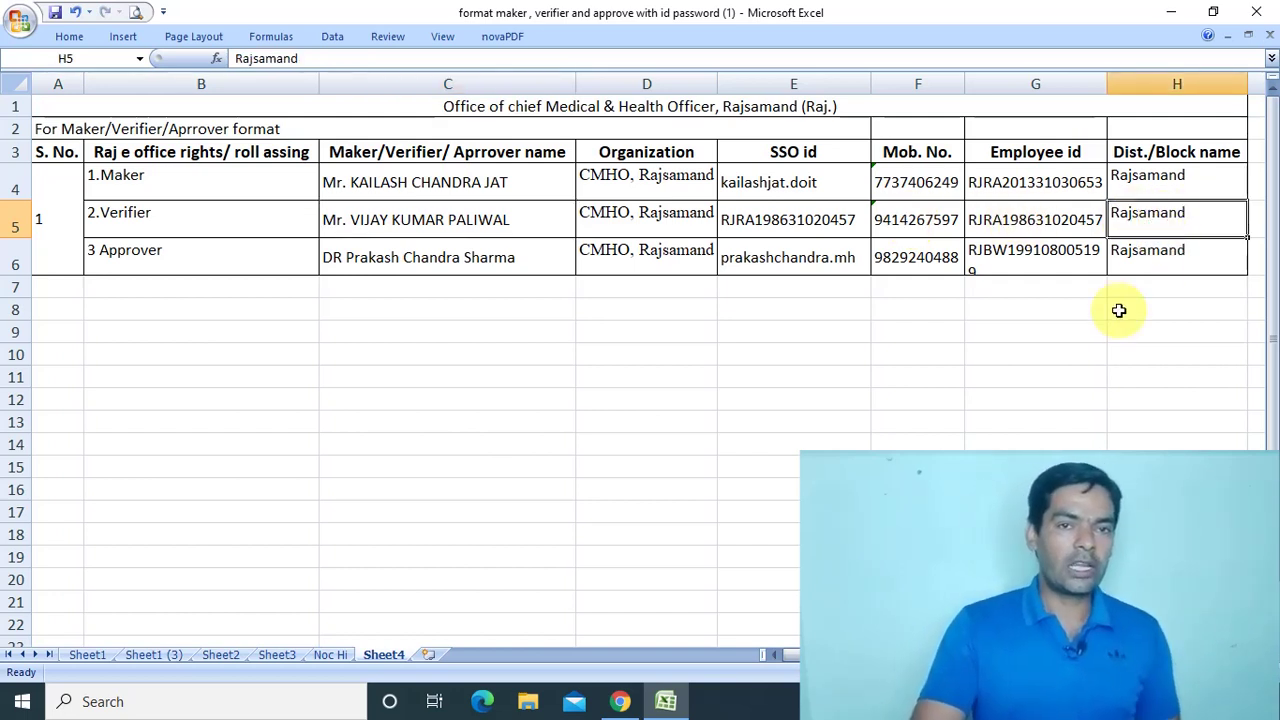
left_click(380, 309)
left_click(243, 256)
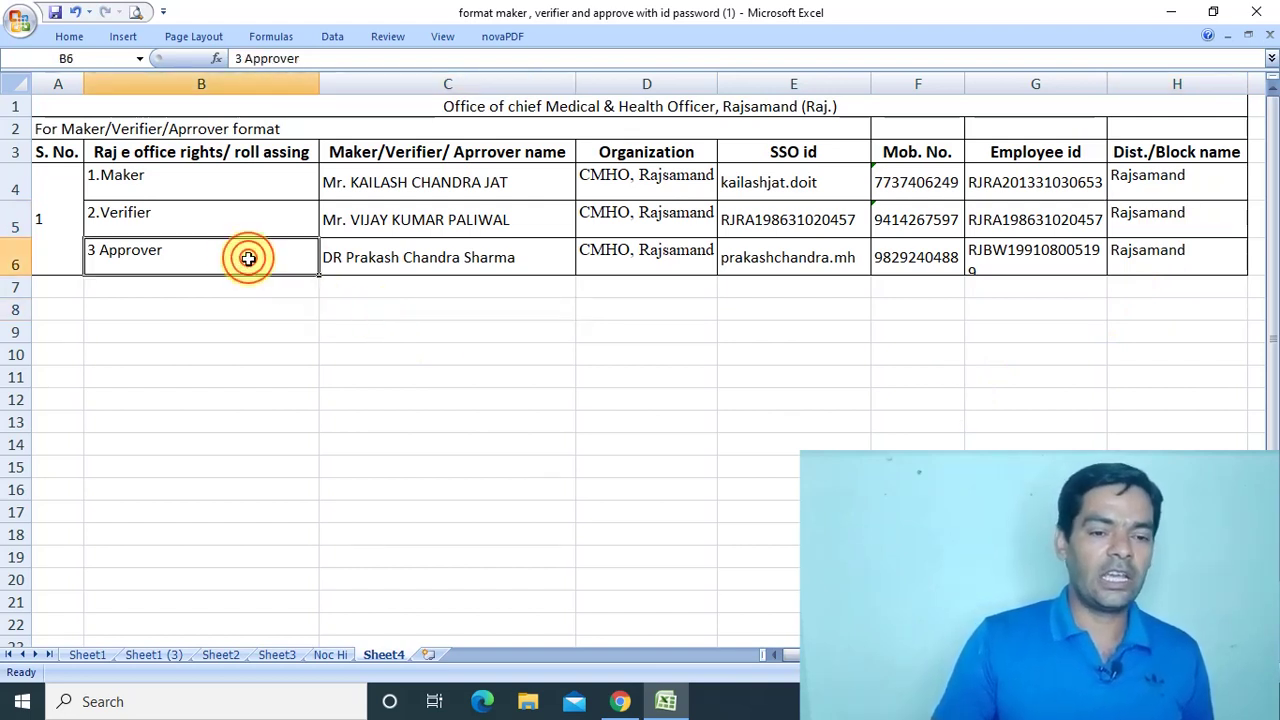
left_click(545, 252)
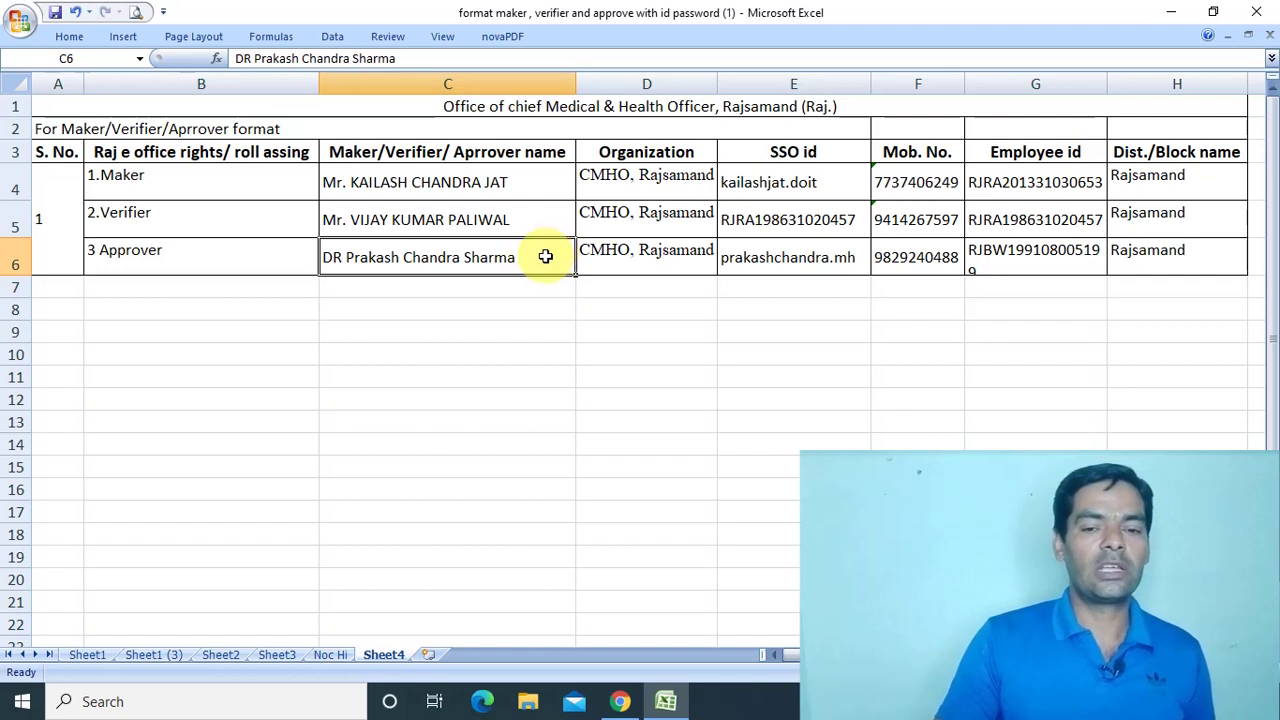
left_click(652, 252)
left_click(760, 257)
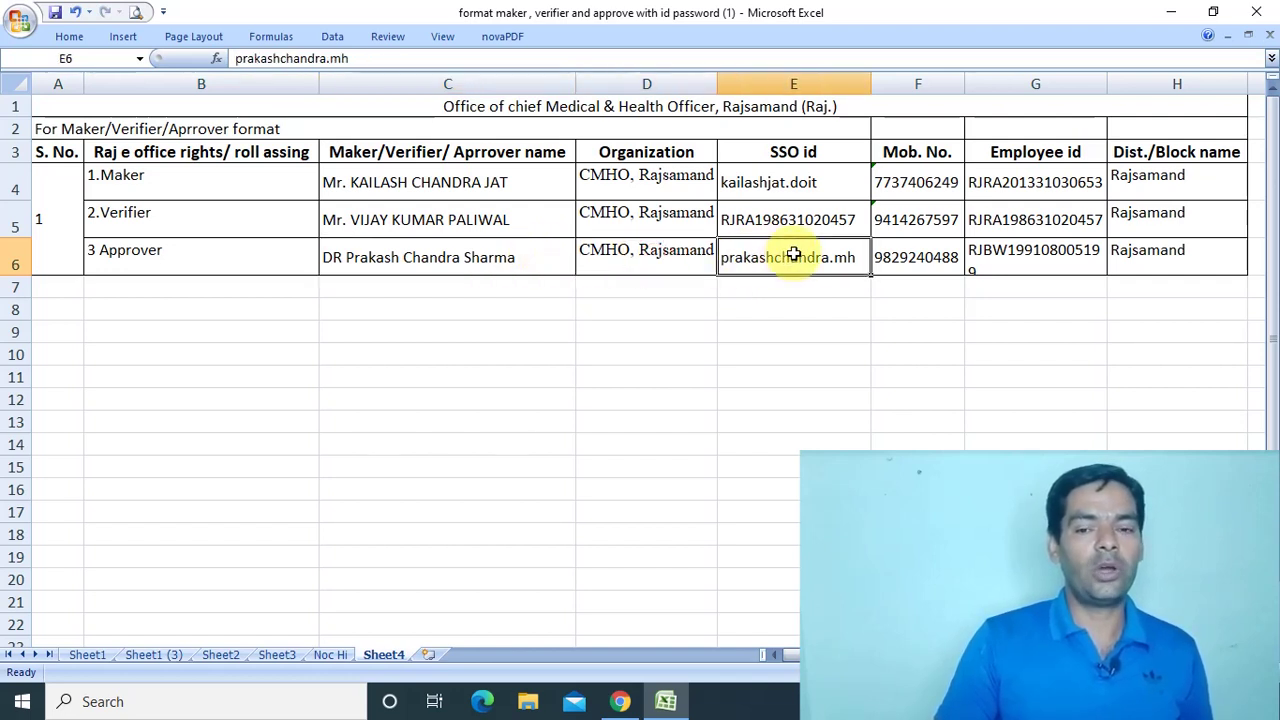
Step: Widen the Employee id column slightly so the Approver's employee id fits on one line
left_click(914, 257)
left_click(1037, 251)
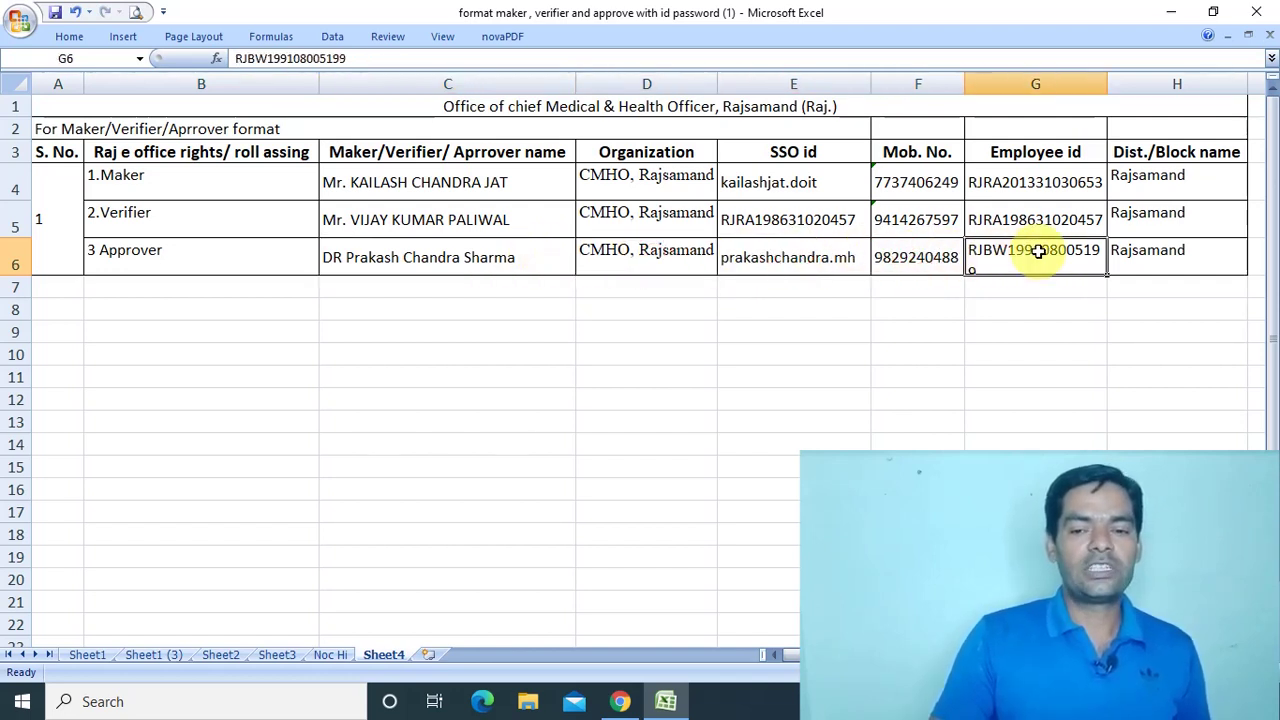
left_click_drag(1109, 84, 1115, 85)
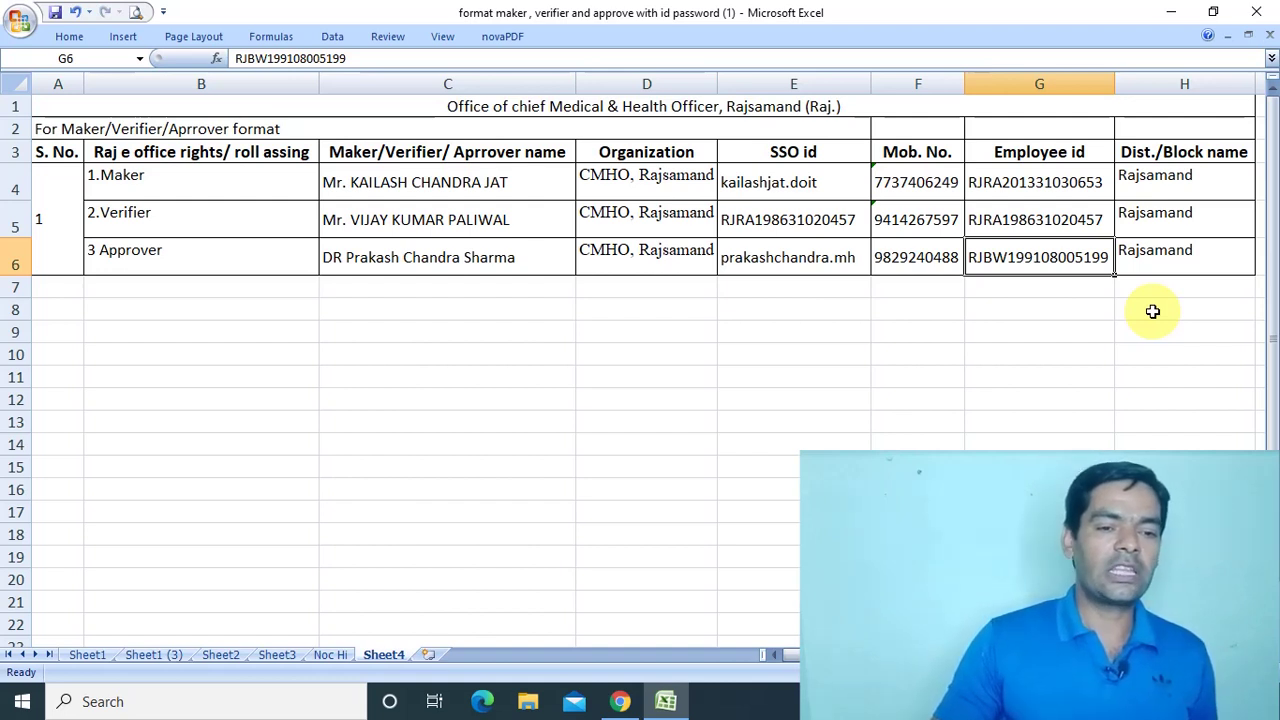
Step: Check the three role cells against the SSO ids listed for Maker, Verifier and Approver
left_click_drag(250, 183, 246, 251)
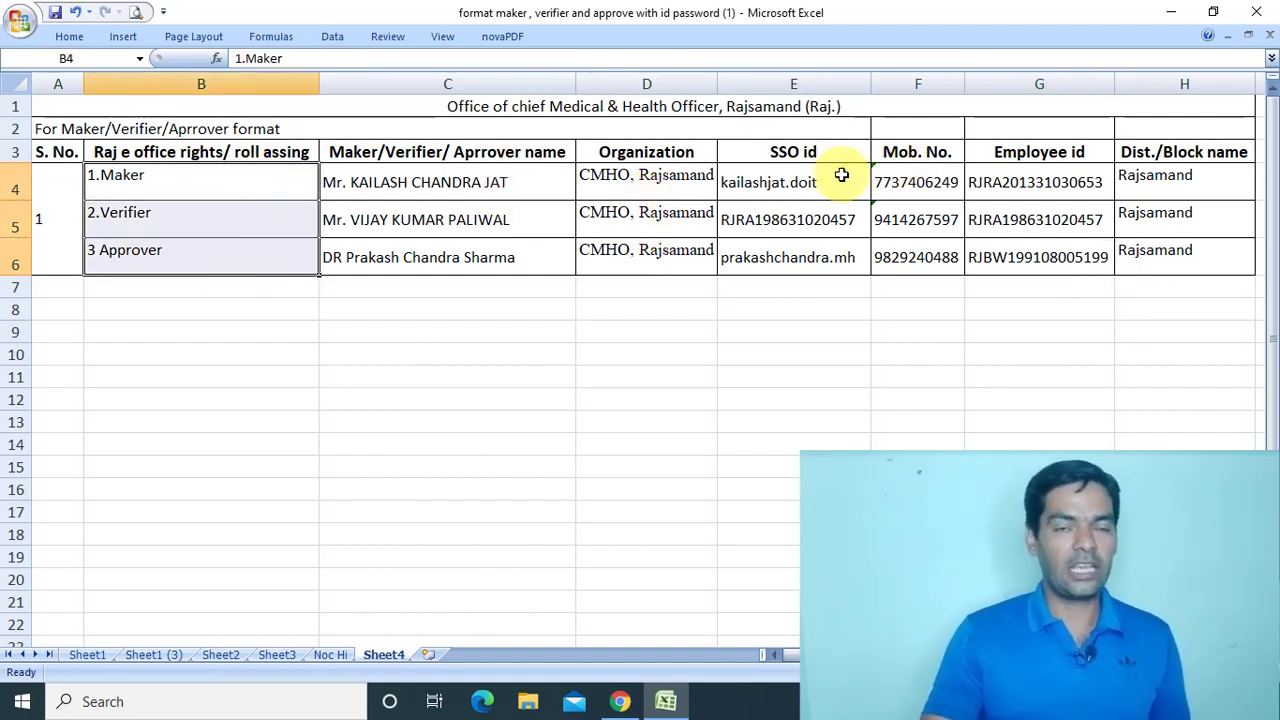
left_click_drag(840, 182, 828, 257)
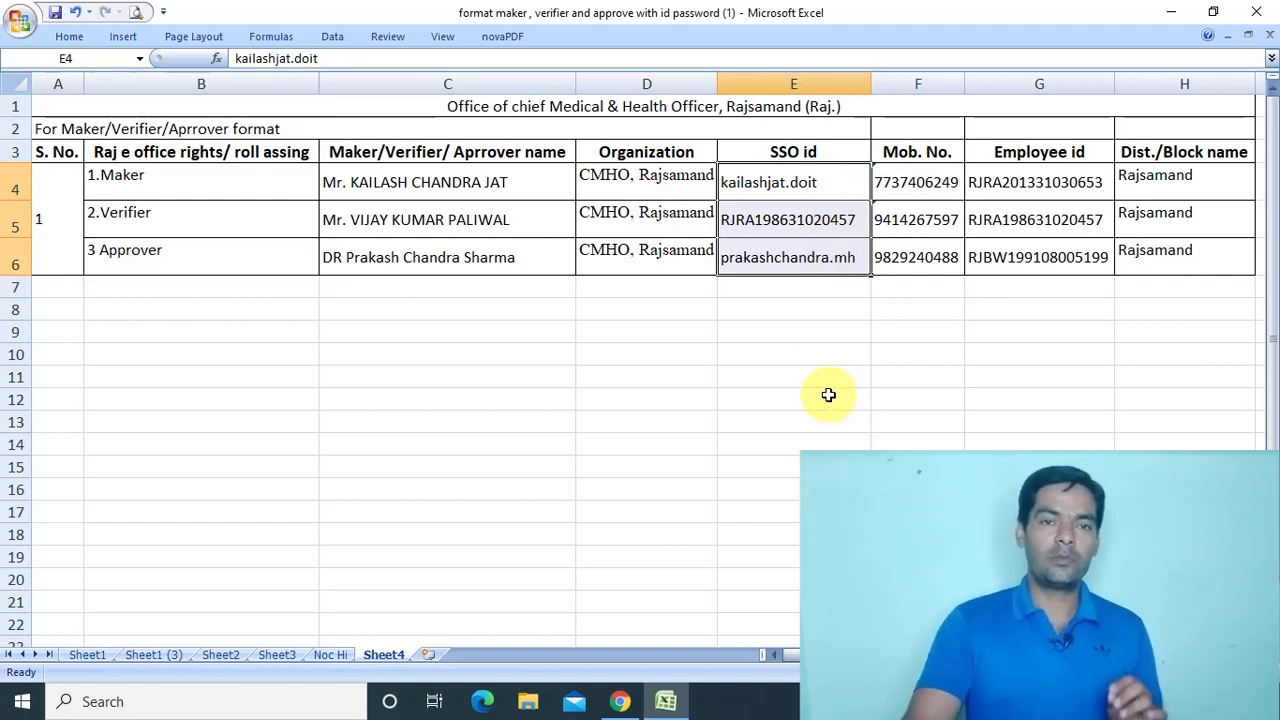
left_click(779, 361)
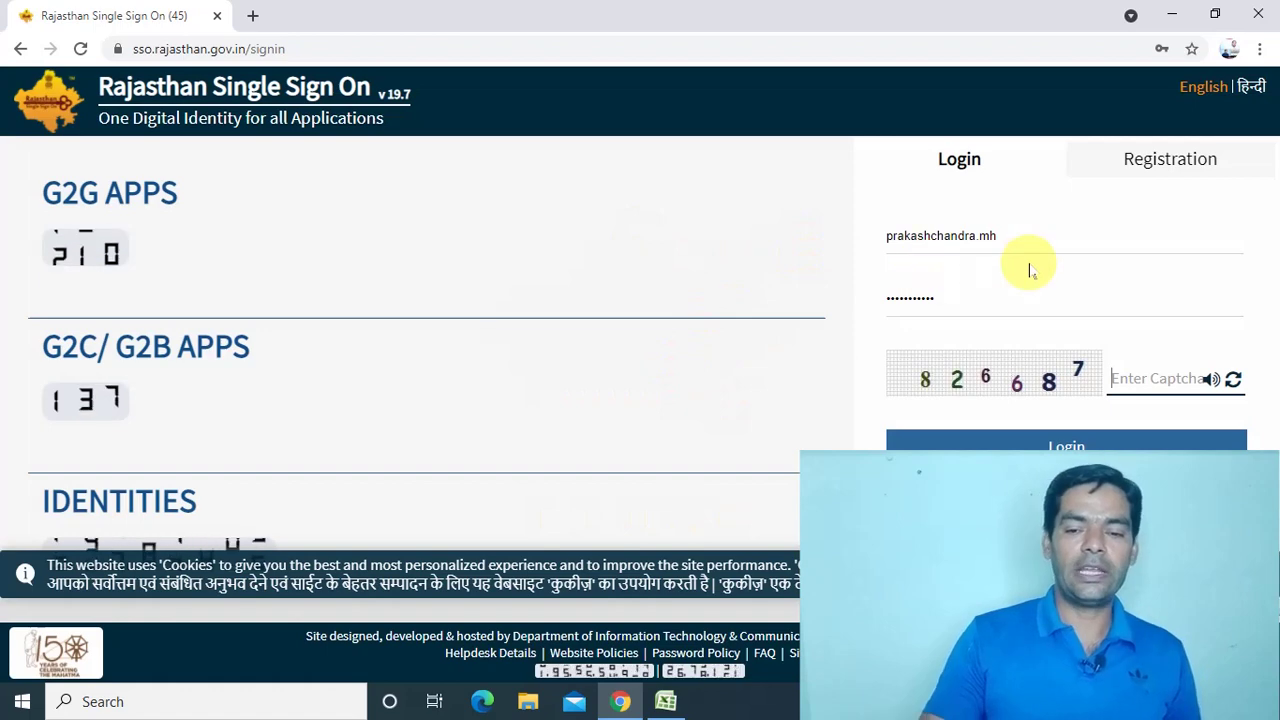
Step: Enter the captcha code on the Rajasthan Single Sign On page and log in, closing the previous session
left_click(1146, 383)
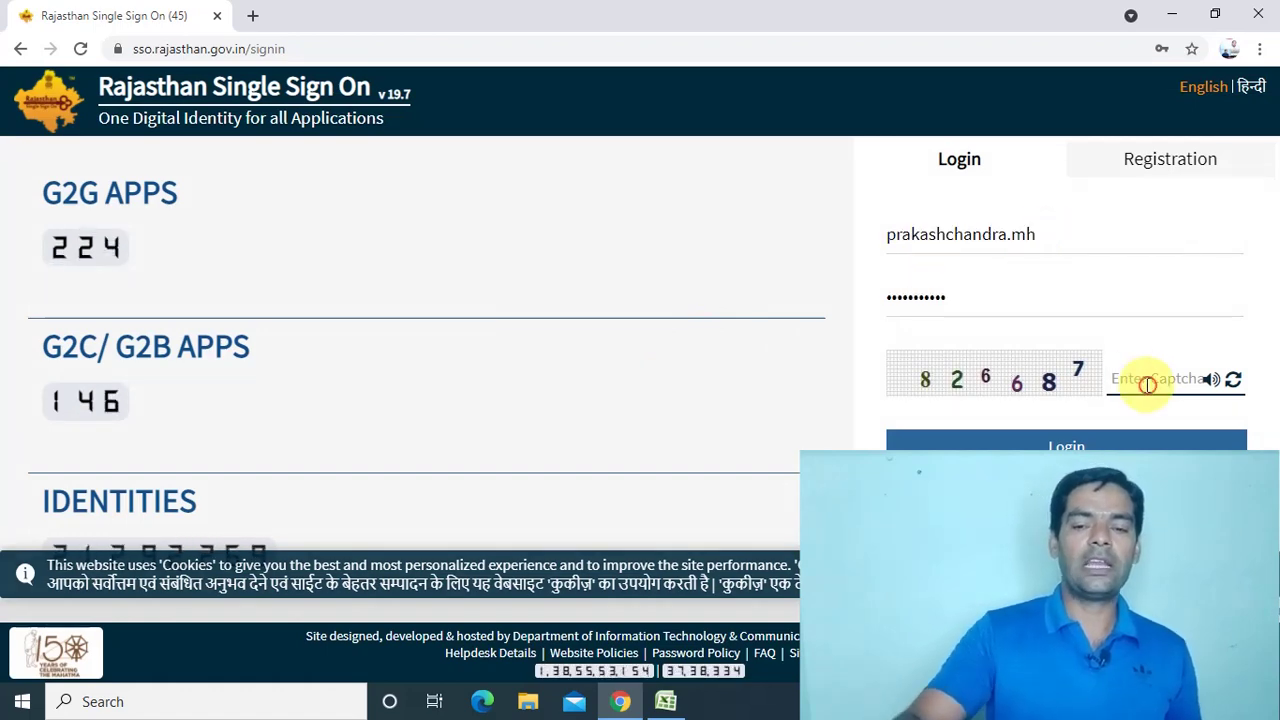
type("826687")
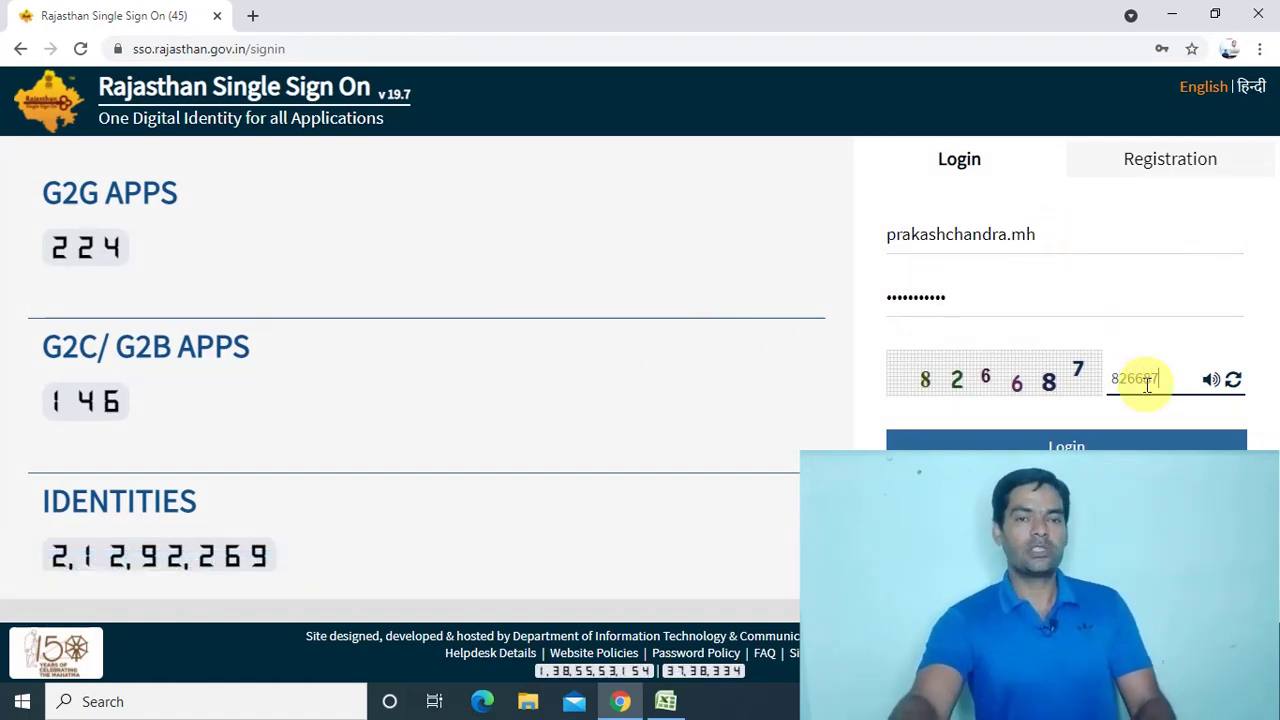
left_click(1067, 443)
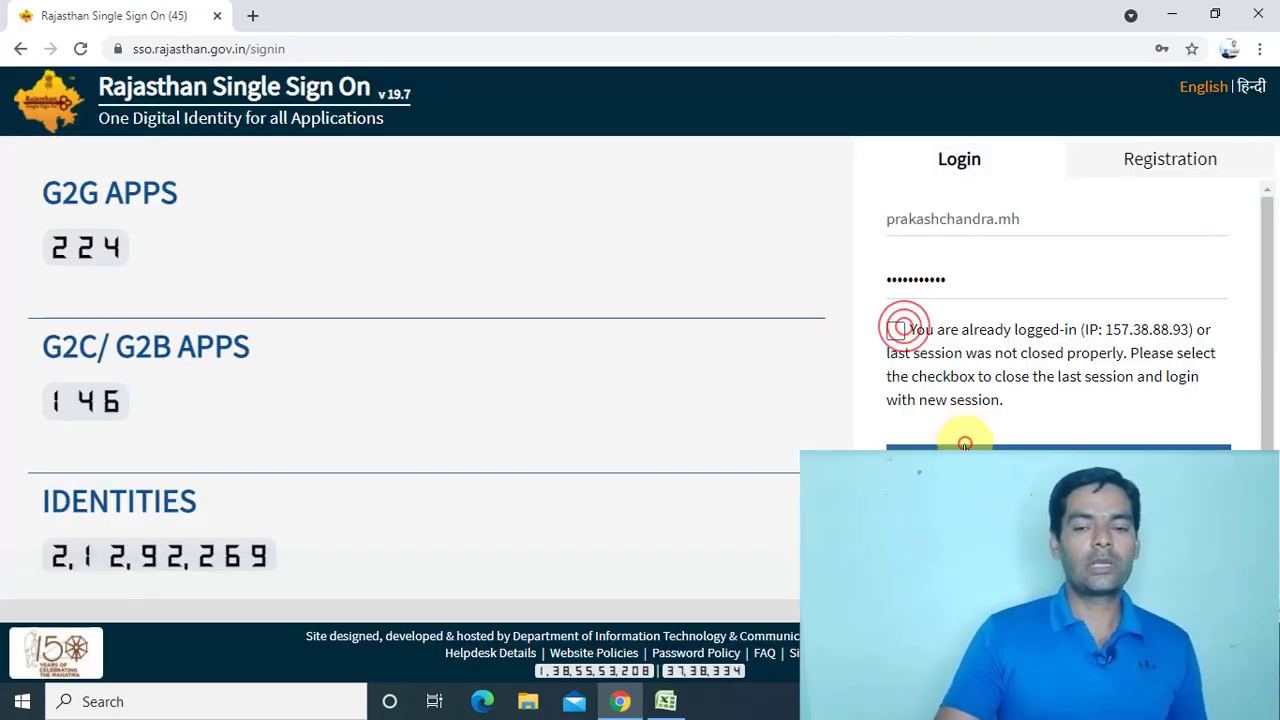
left_click(965, 443)
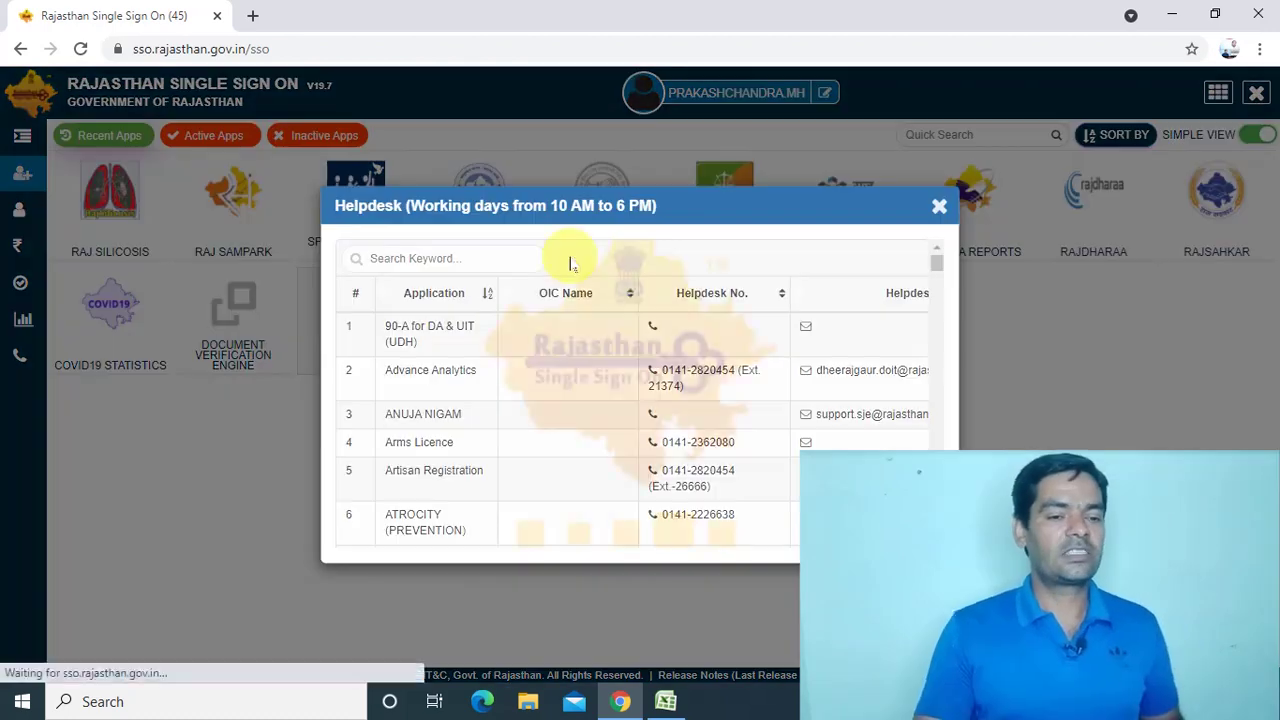
Step: Search the helpdesk directory for "eoffice" and copy the support e-mail address of the Raj-Kaj application
type("eoffice")
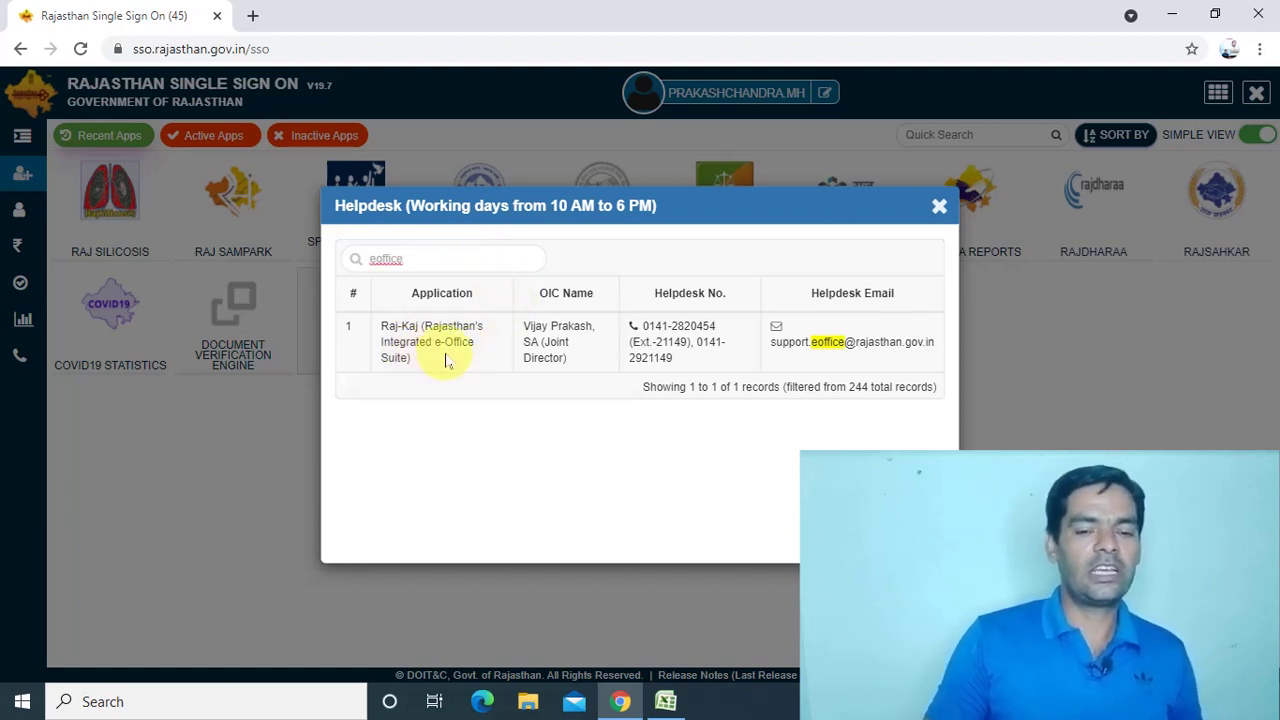
double_click(795, 342)
left_click_drag(768, 341, 899, 358)
left_click_drag(901, 357, 935, 352)
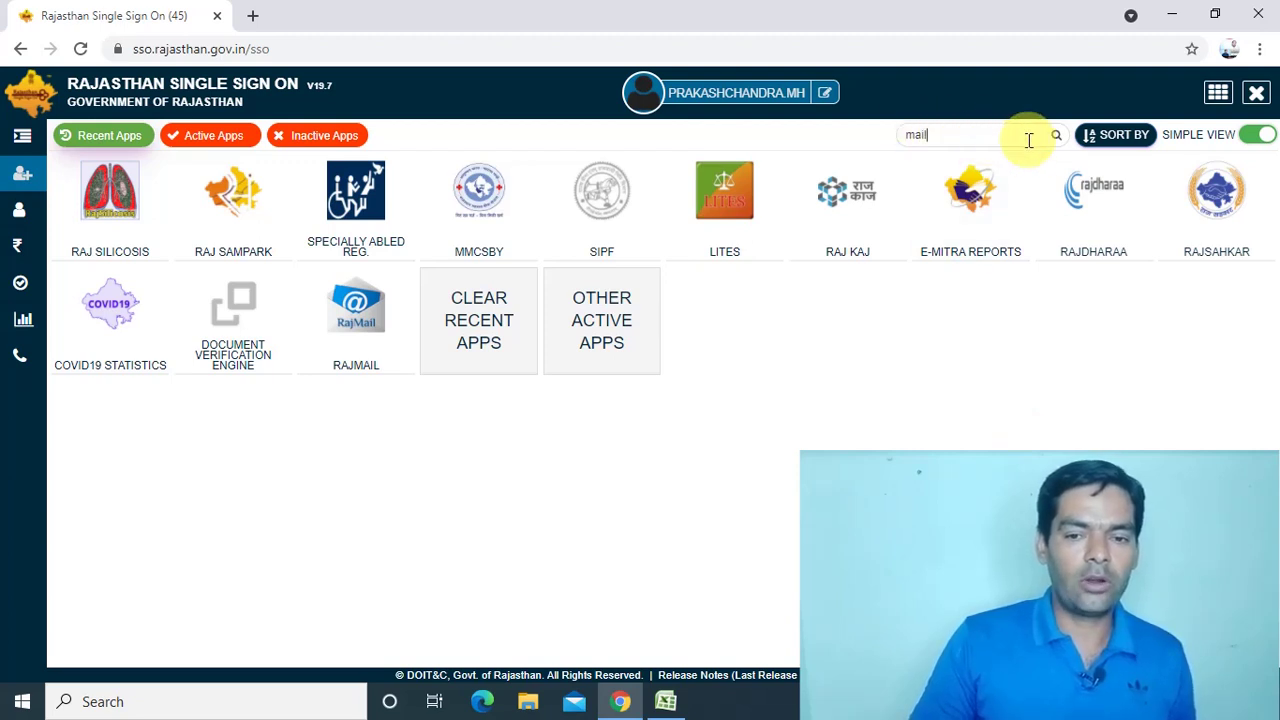
Step: Search the SSO applications for "mail" and open RajMail
left_click(938, 131)
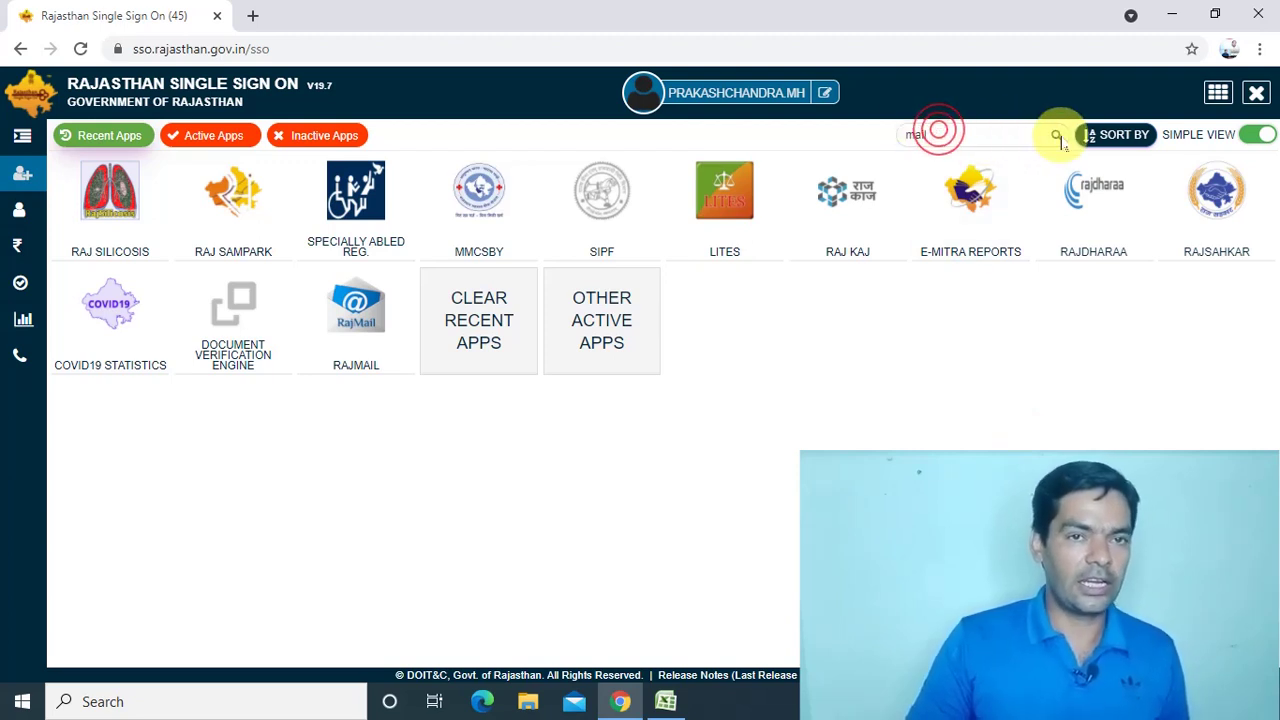
key("Return")
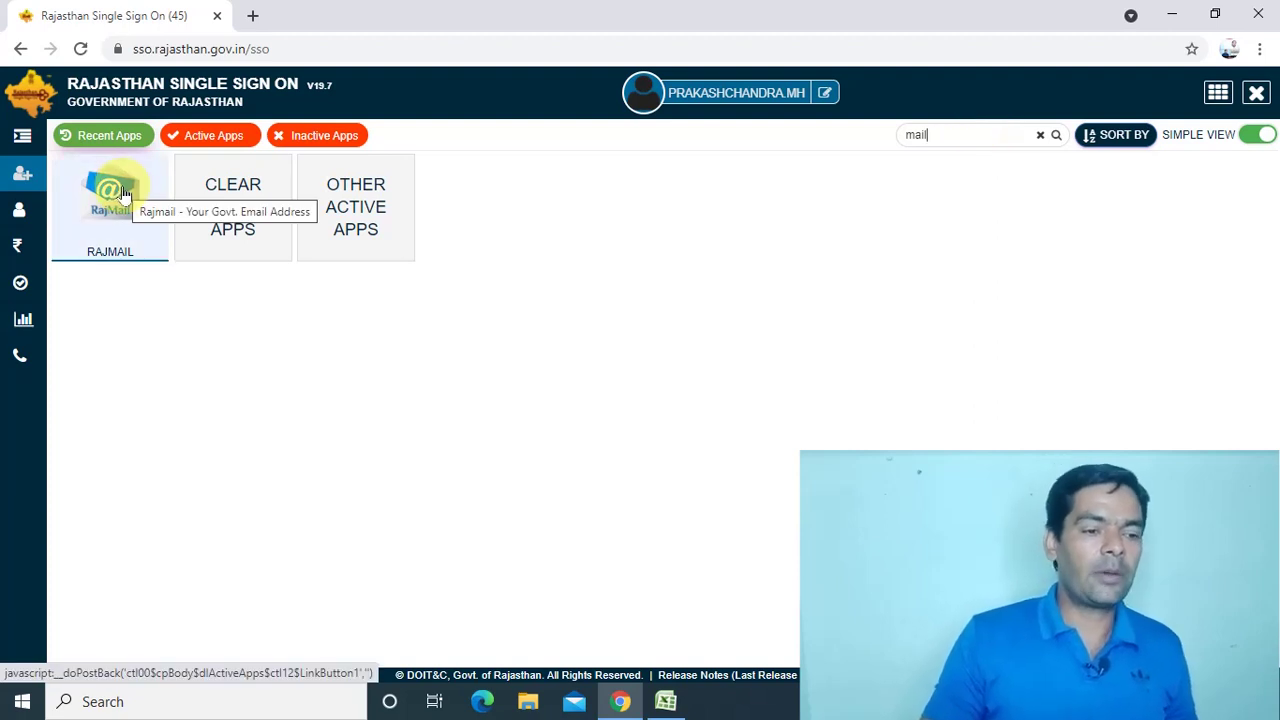
left_click(118, 252)
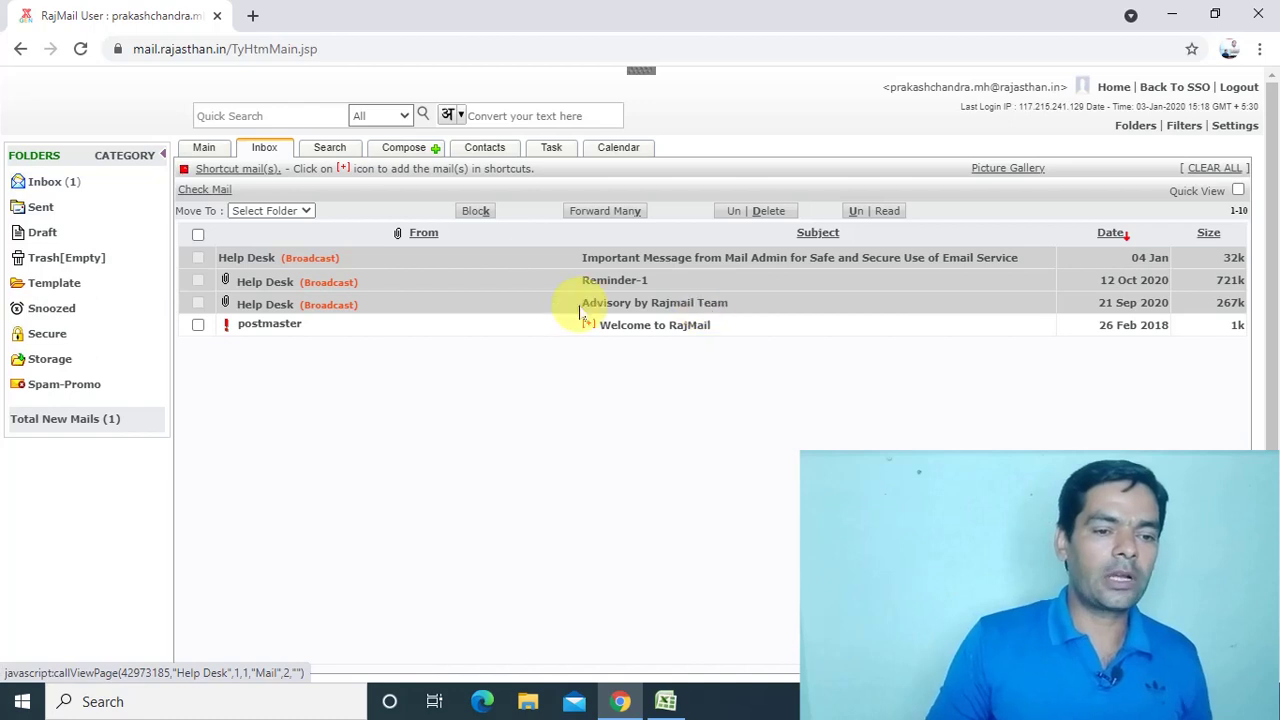
Step: Compose a new e-mail addressed to the e-Office support address
left_click(403, 147)
left_click_drag(420, 201, 200, 206)
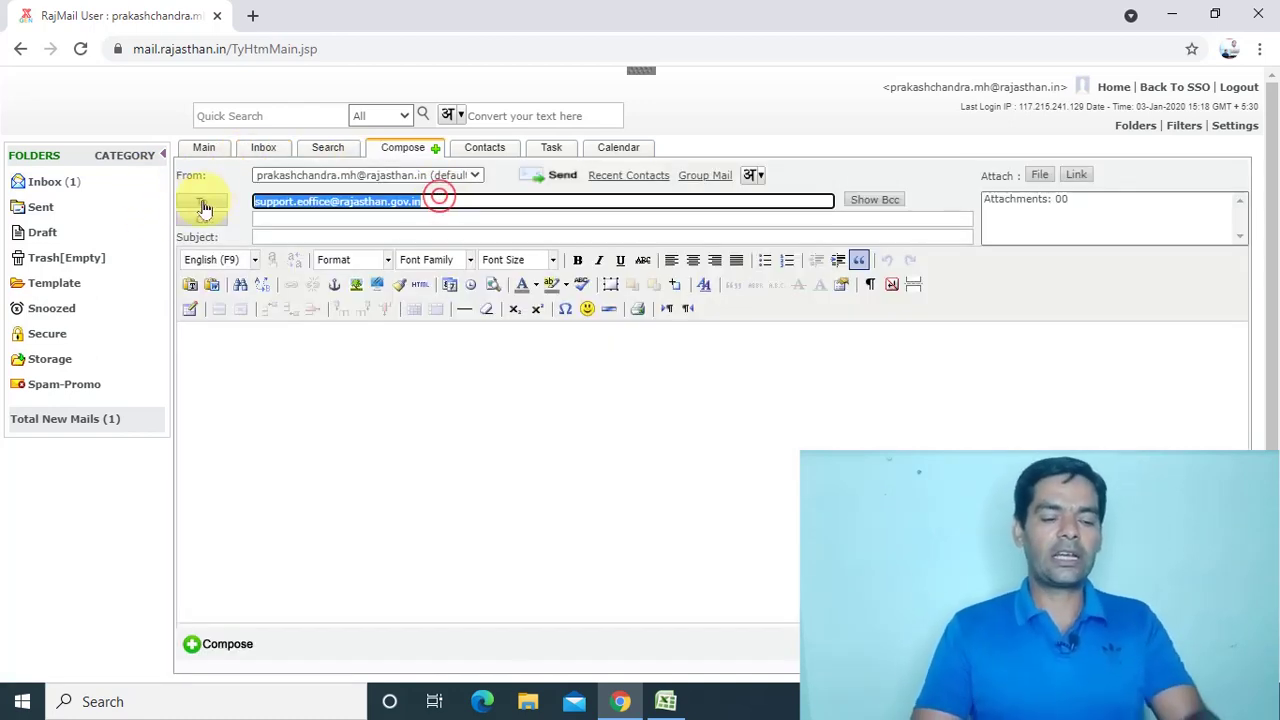
key("BackSpace")
left_click(891, 450)
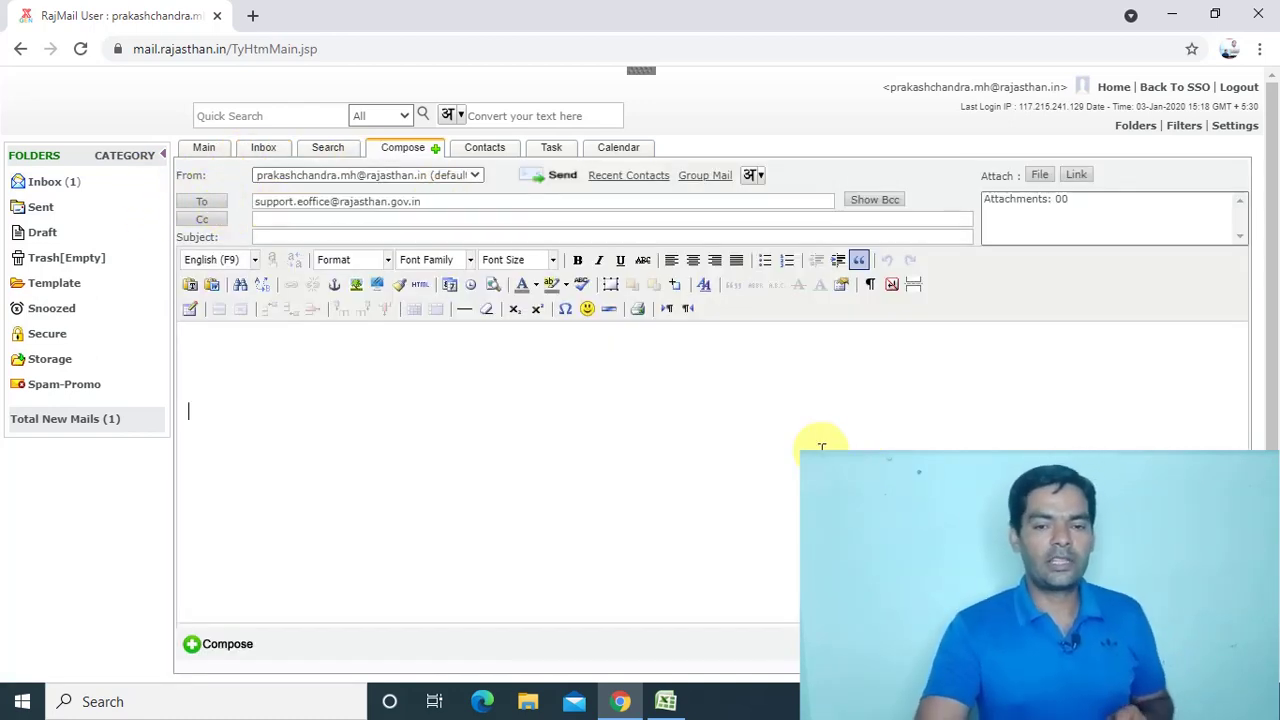
Step: Attach the file "ACR 2020-21 list" from the online classes > RajKaj > files folder on the personal (E:) drive to the e-mail
left_click(1040, 176)
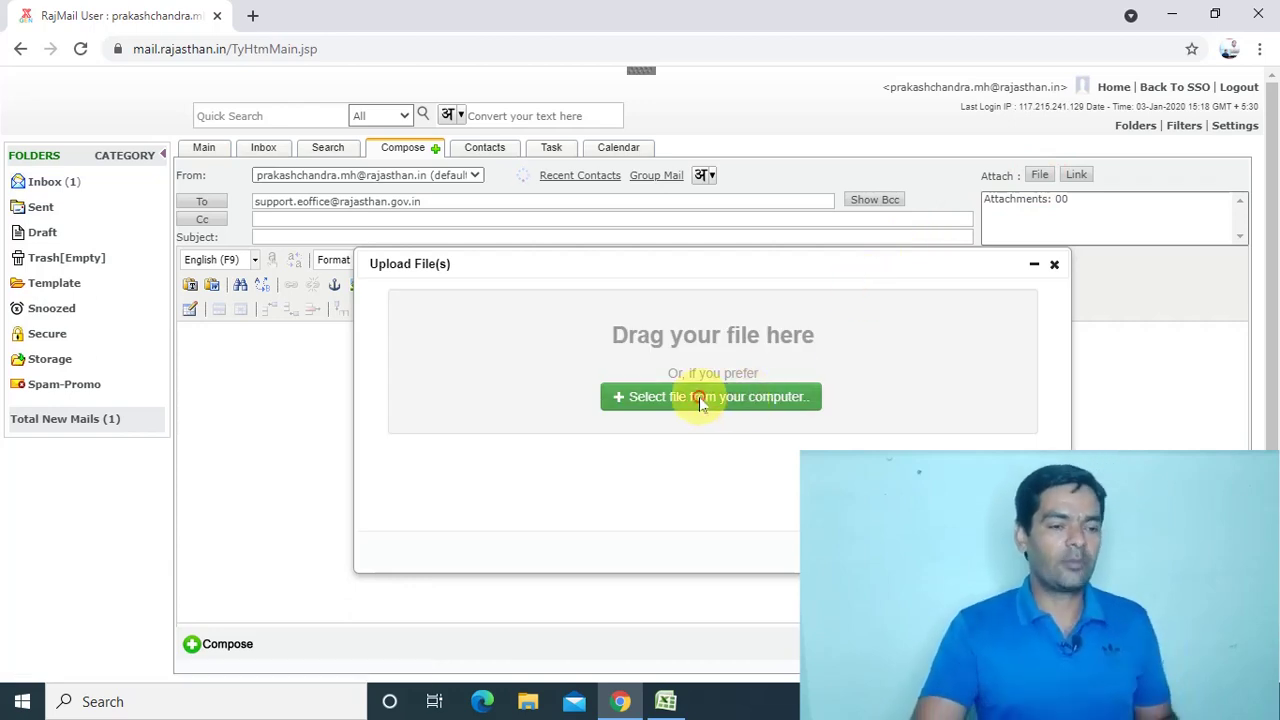
left_click(700, 397)
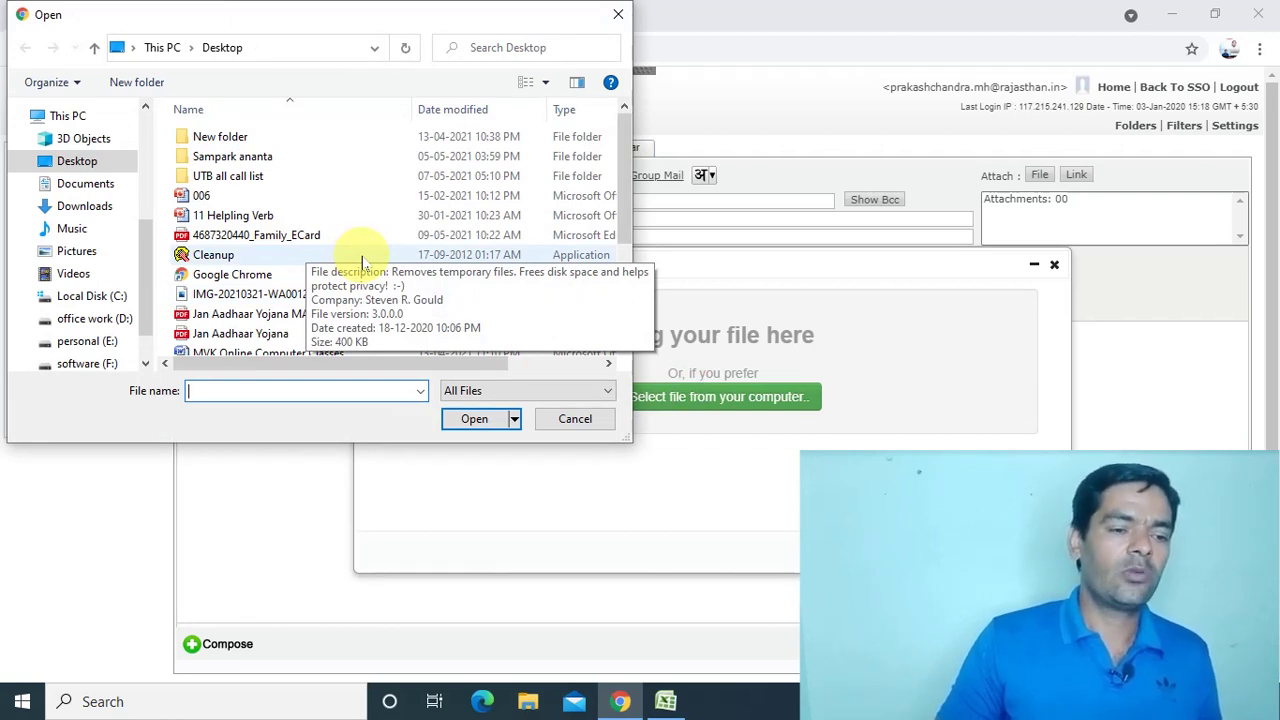
left_click(78, 336)
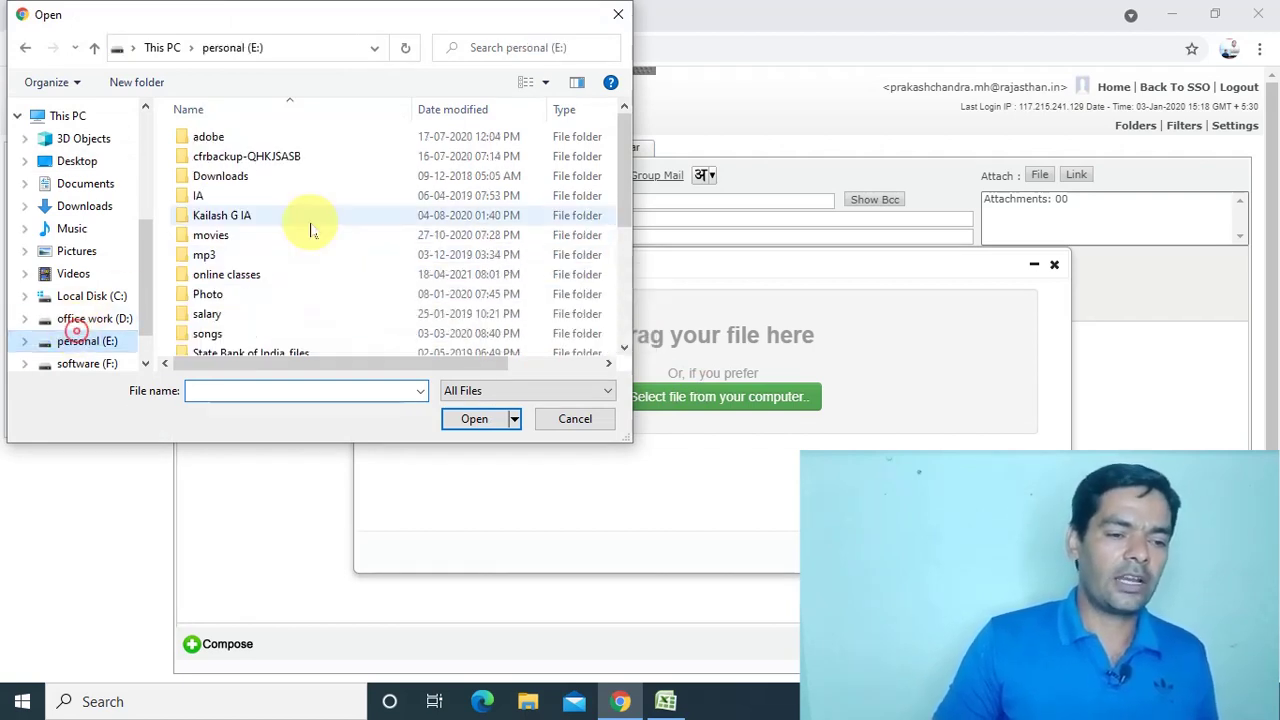
double_click(226, 274)
double_click(229, 323)
double_click(225, 185)
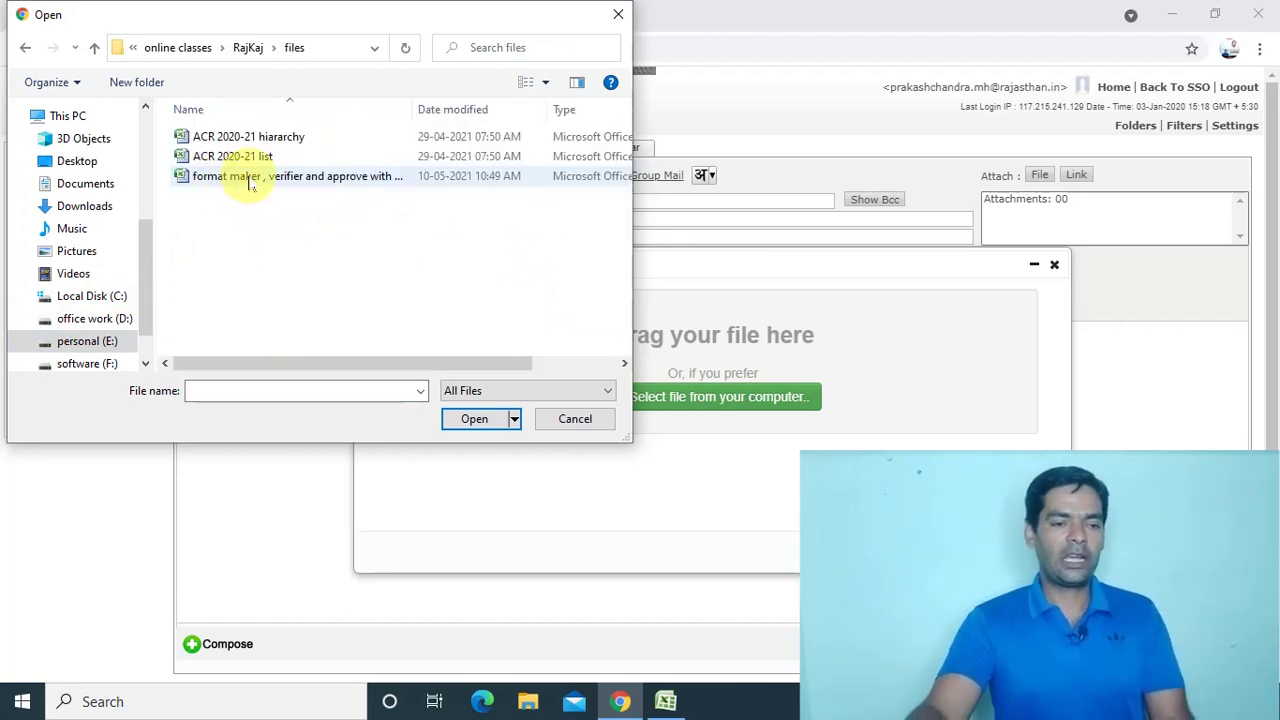
left_click(250, 178)
double_click(240, 157)
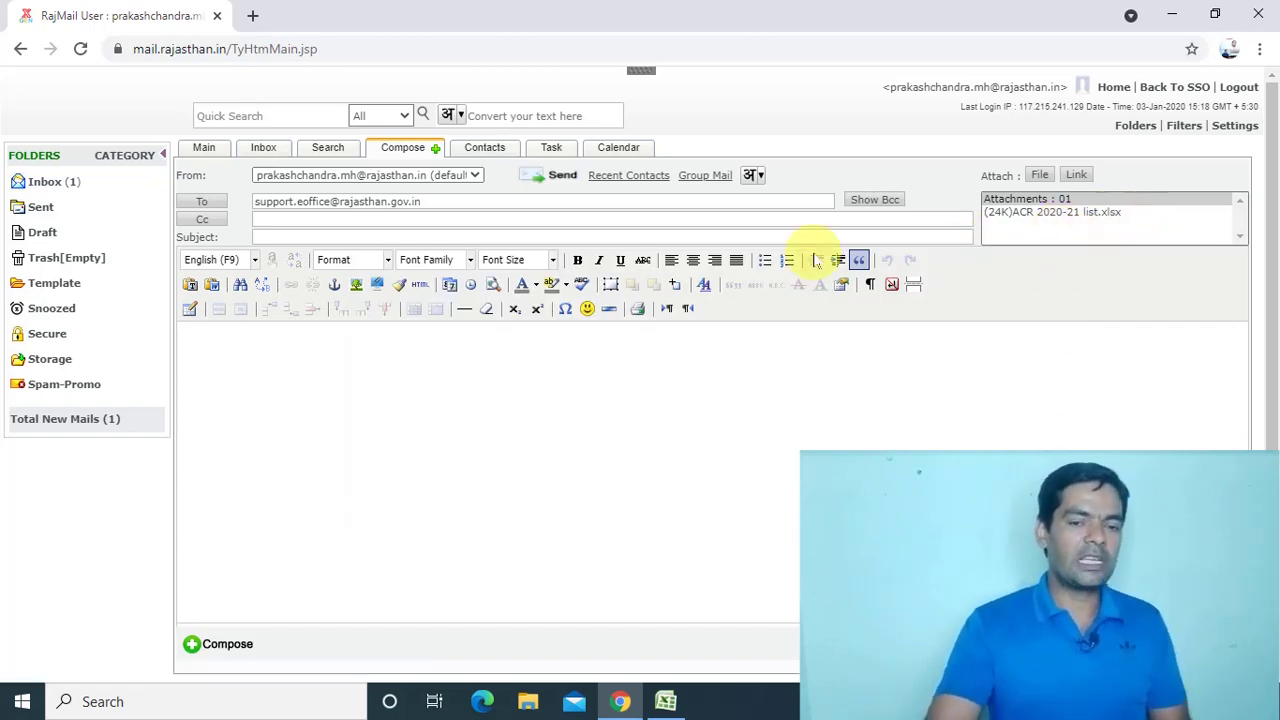
Step: Enter the e-mail subject "Respected sir, Please Give Maker, Verifier, approver rights as per attached"
left_click(338, 238)
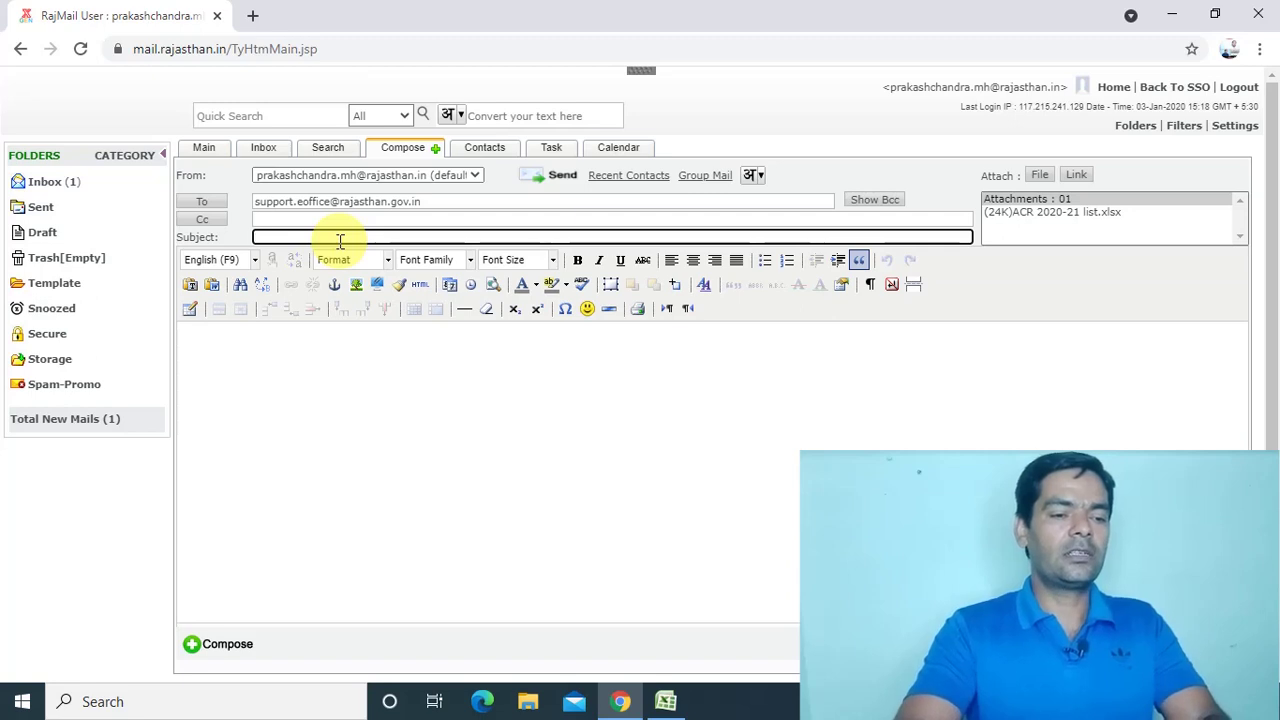
type("Respec")
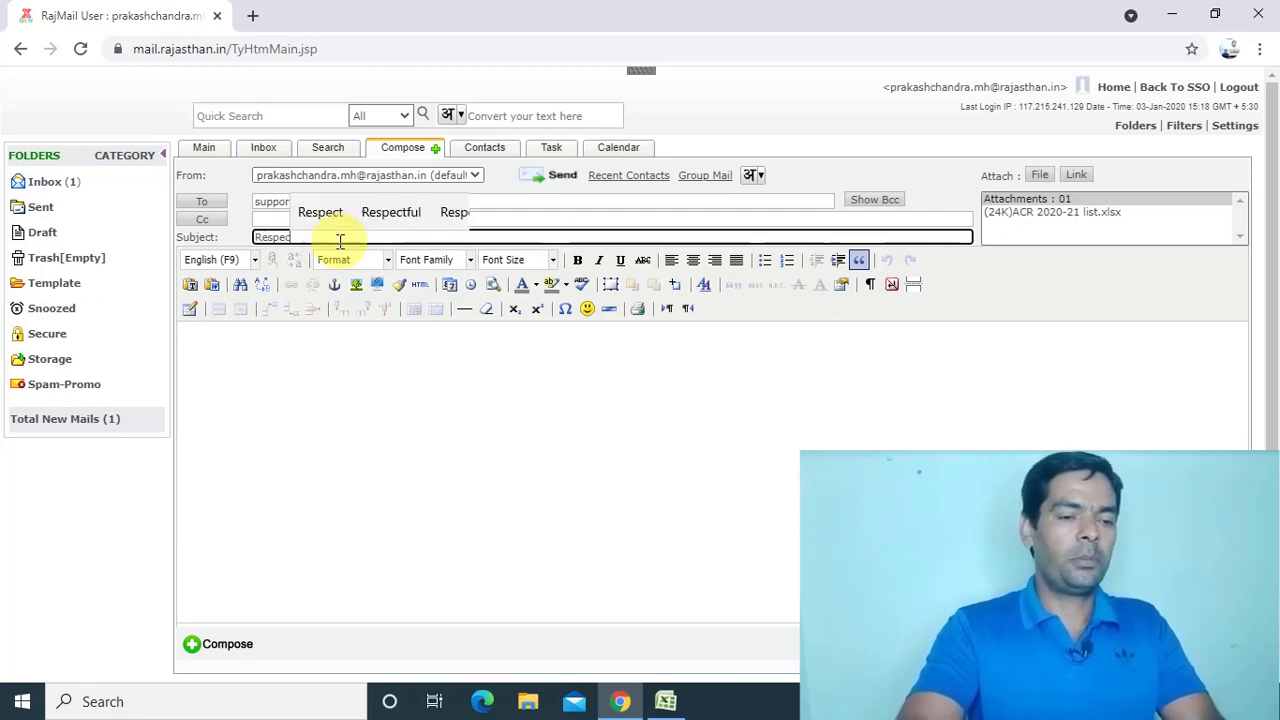
type("ted sir,")
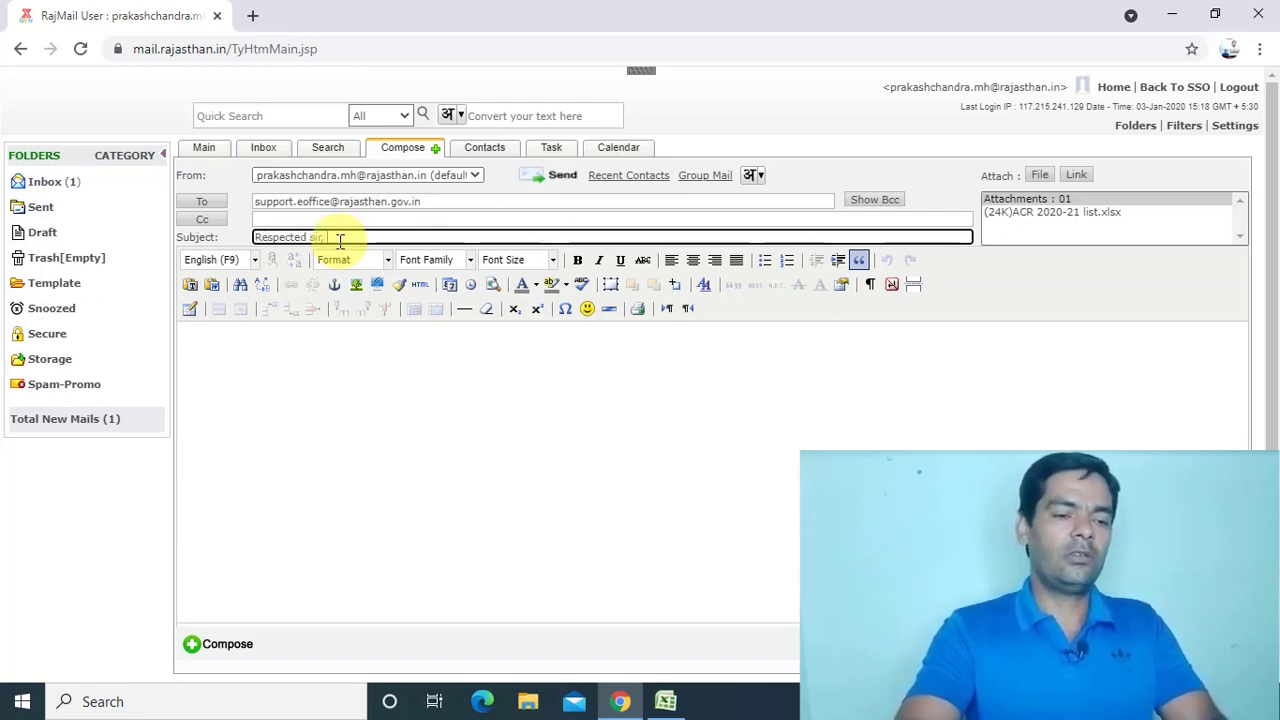
type(" Please Giv")
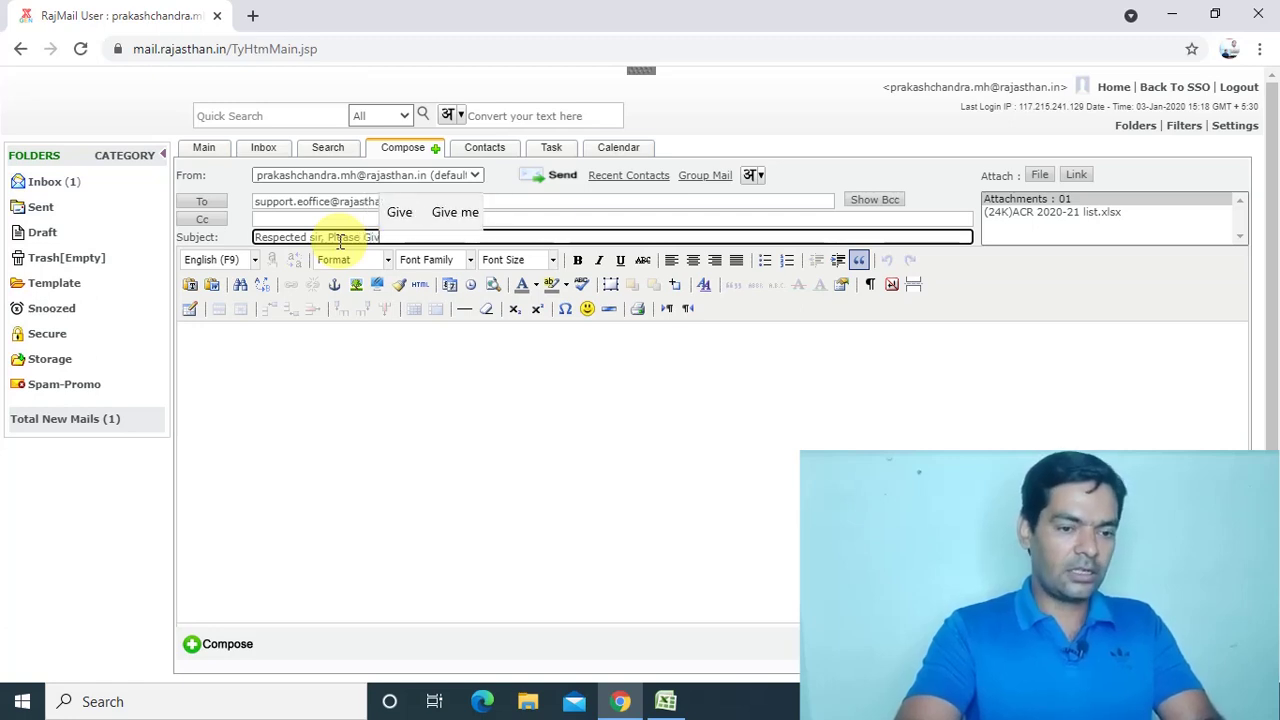
type("e Maker, Verifier, ap")
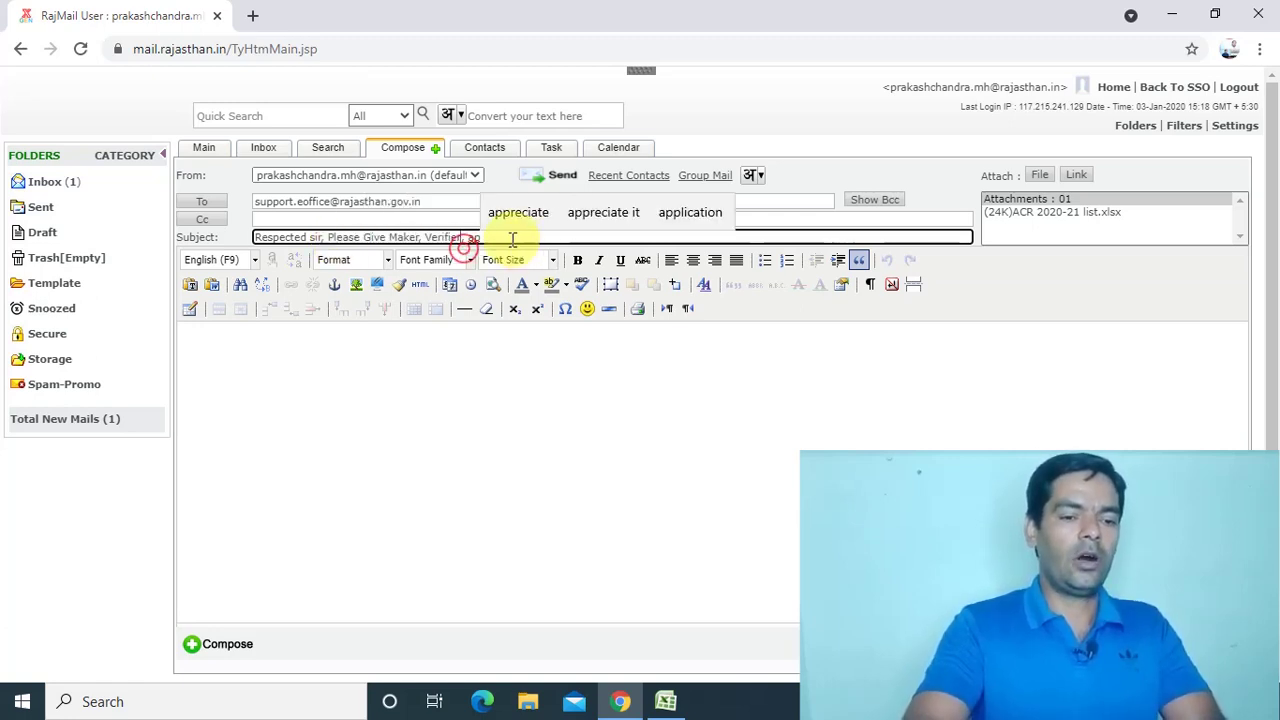
type("prover")
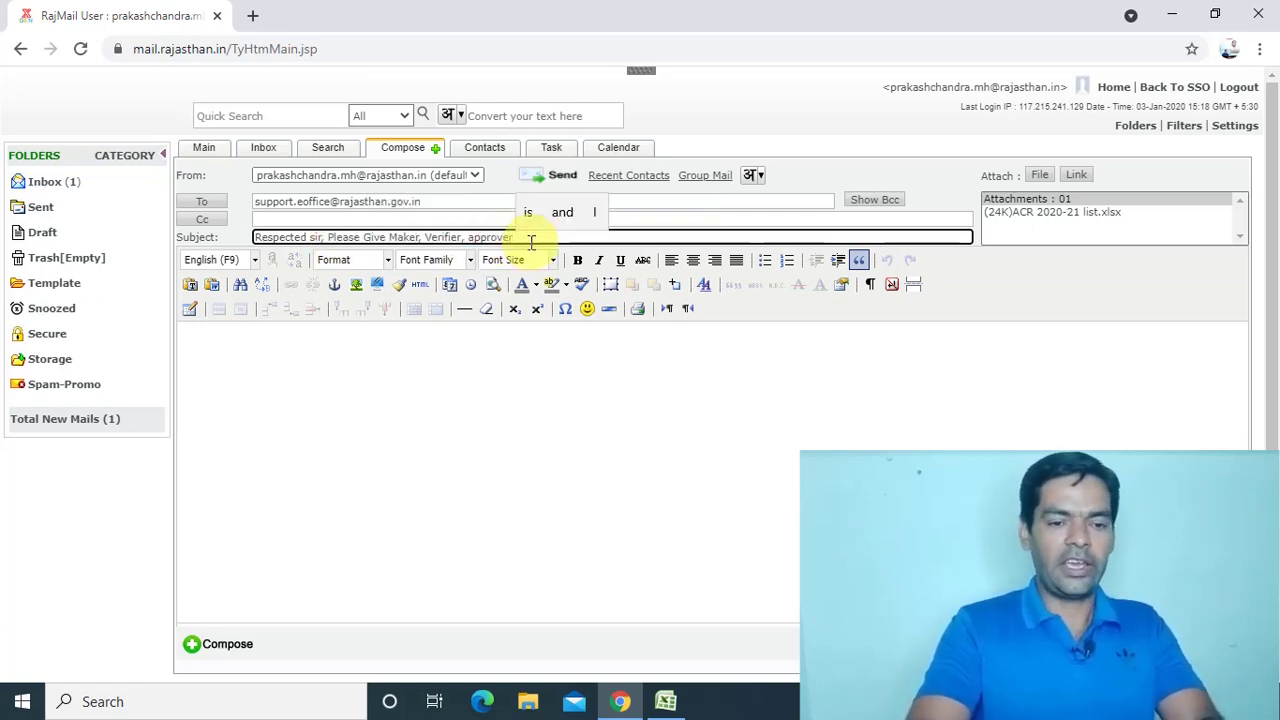
type(" rights as")
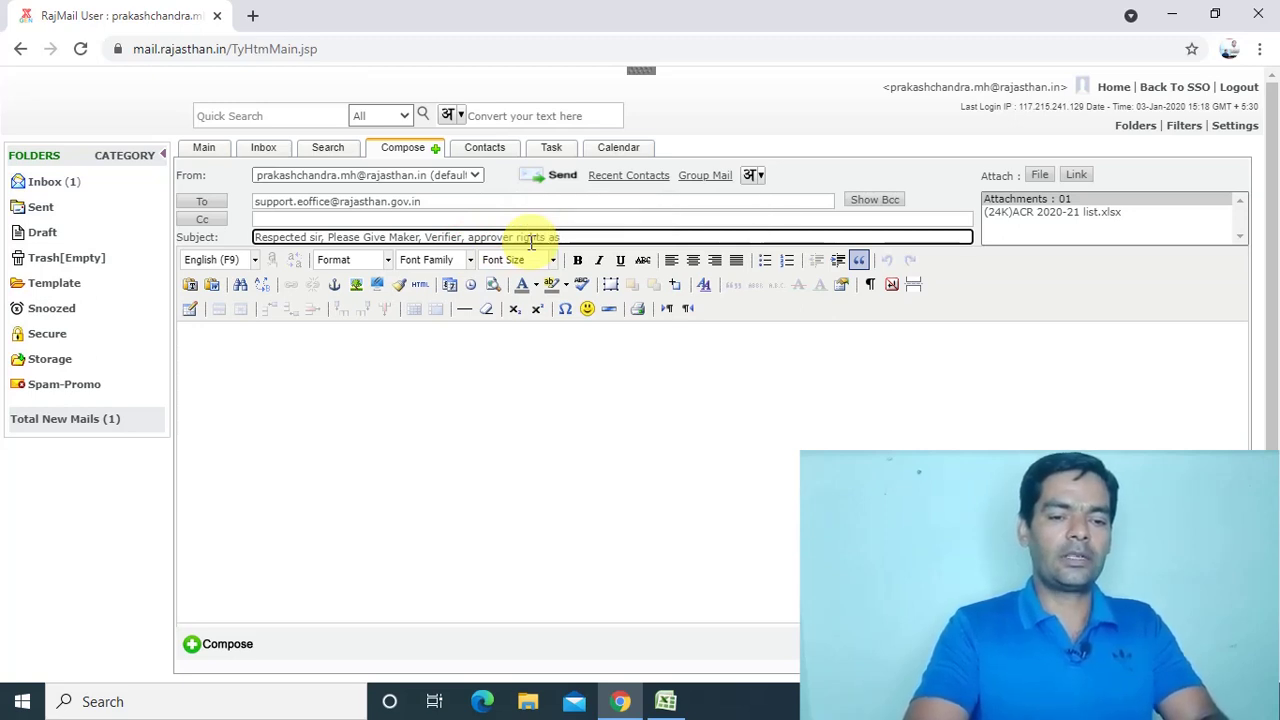
type(" per att")
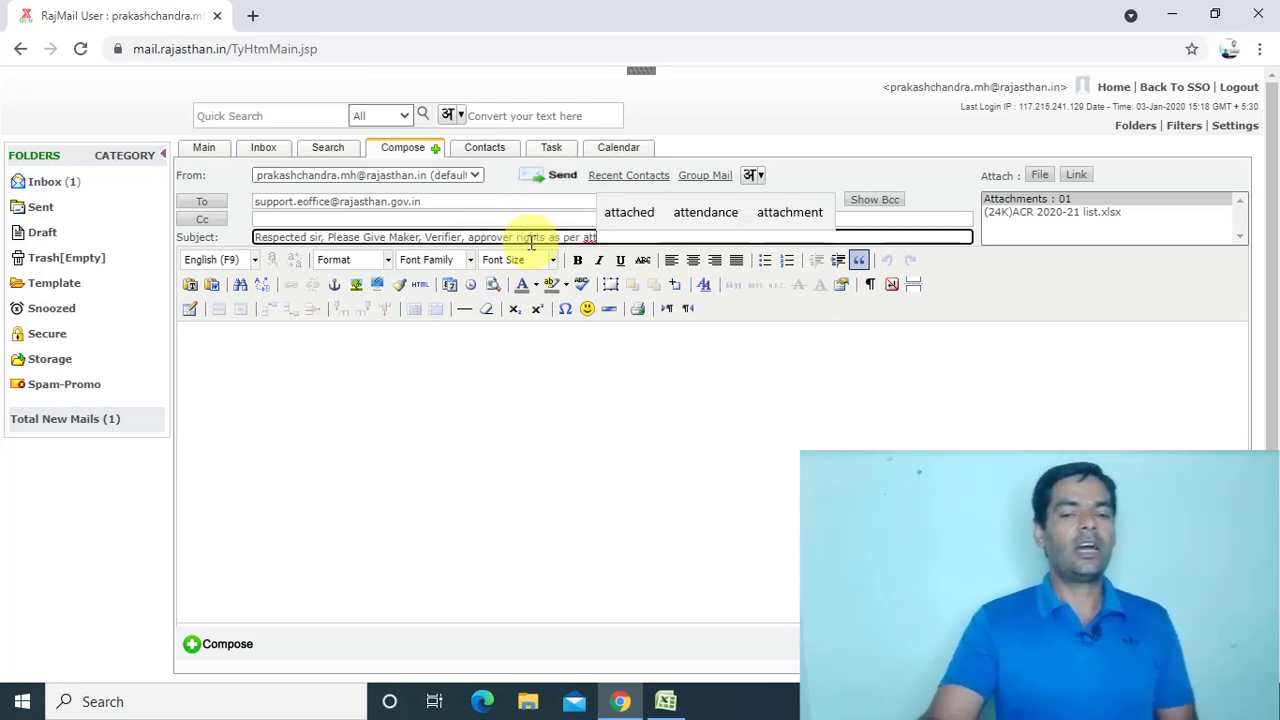
left_click(630, 213)
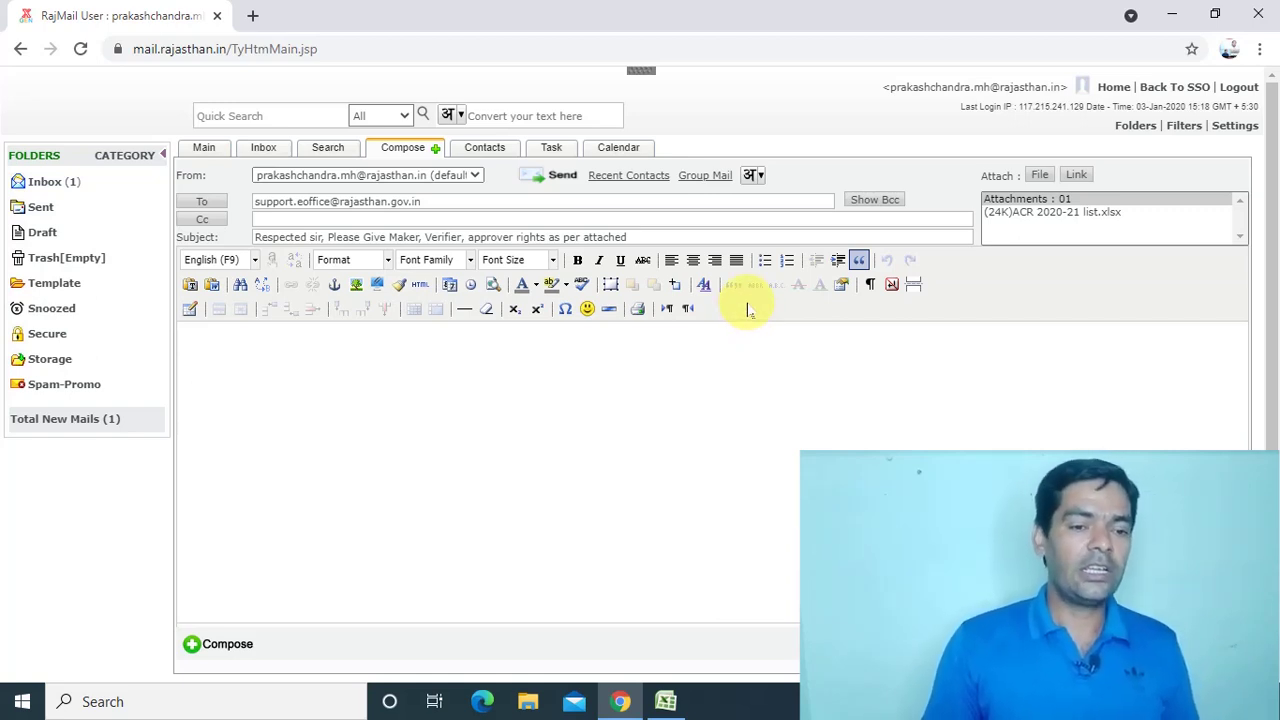
left_click(866, 337)
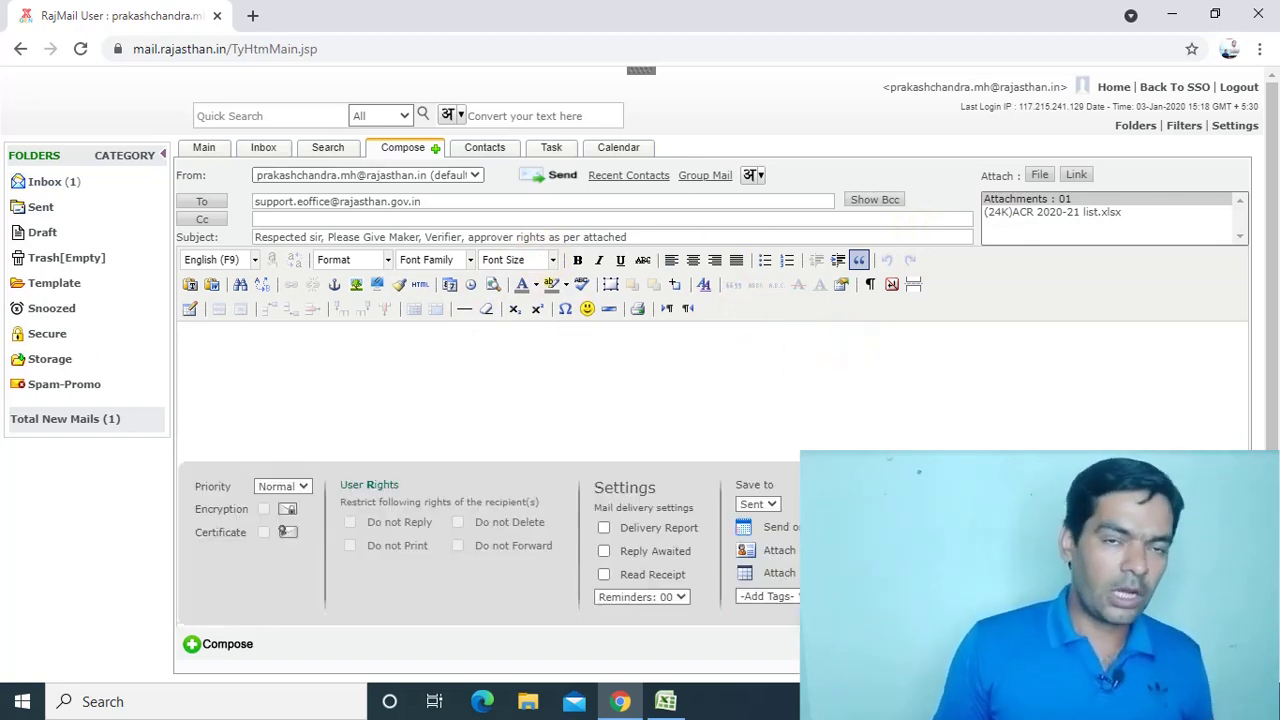